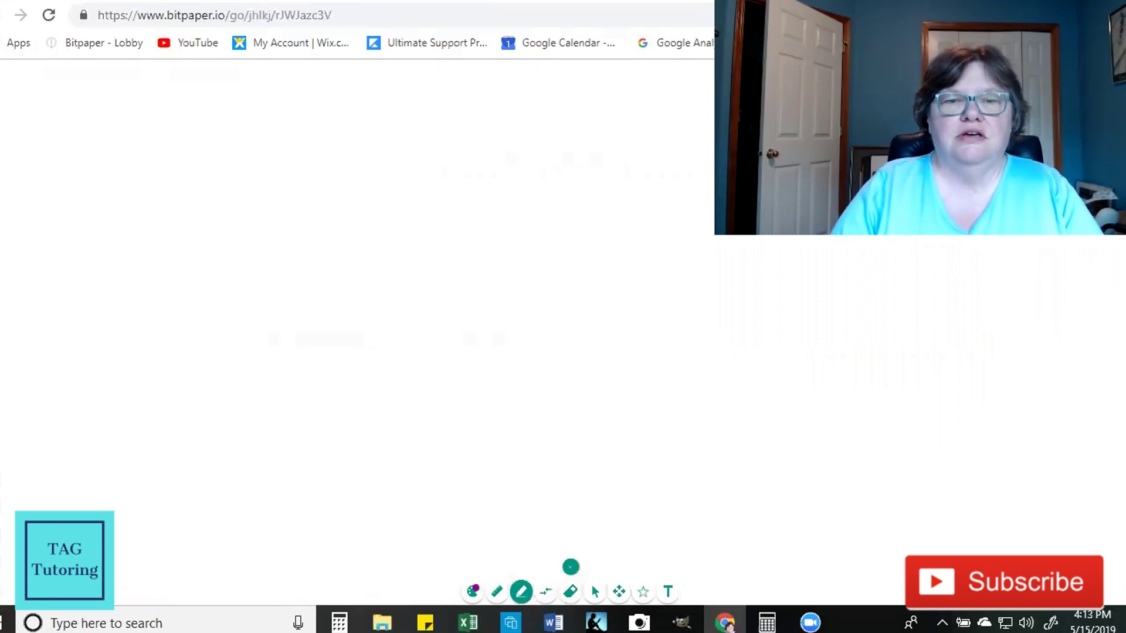
Draw two purple arrows pointing down at the drawing tools, a looping scribble above them, and a small x beside the colour palette.
left_click_drag(523, 544, 538, 546)
left_click_drag(597, 512, 616, 551)
left_click_drag(606, 543, 621, 545)
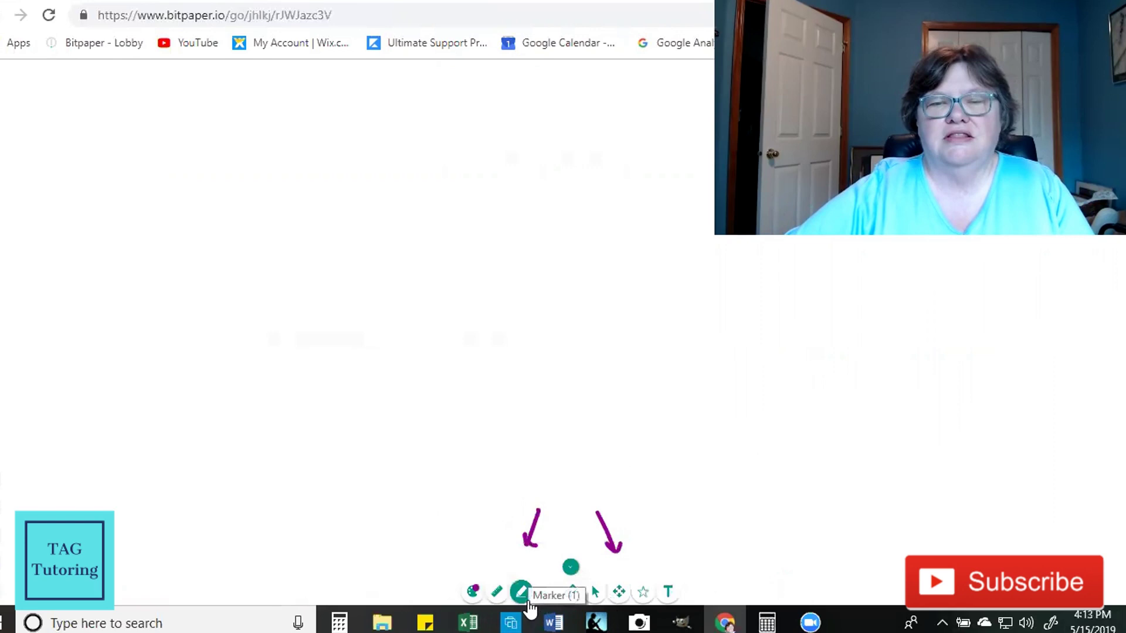
mouse_move(616, 447)
left_mouse_down()
mouse_move(591, 425)
mouse_move(586, 472)
mouse_move(554, 452)
left_mouse_up()
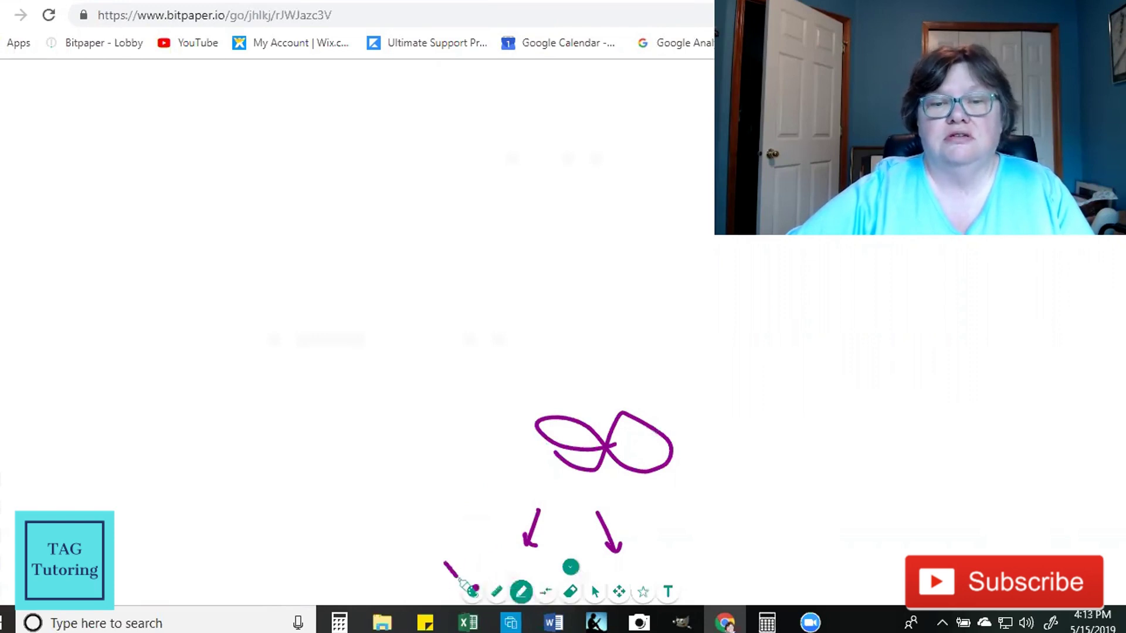
left_click_drag(454, 575, 461, 561)
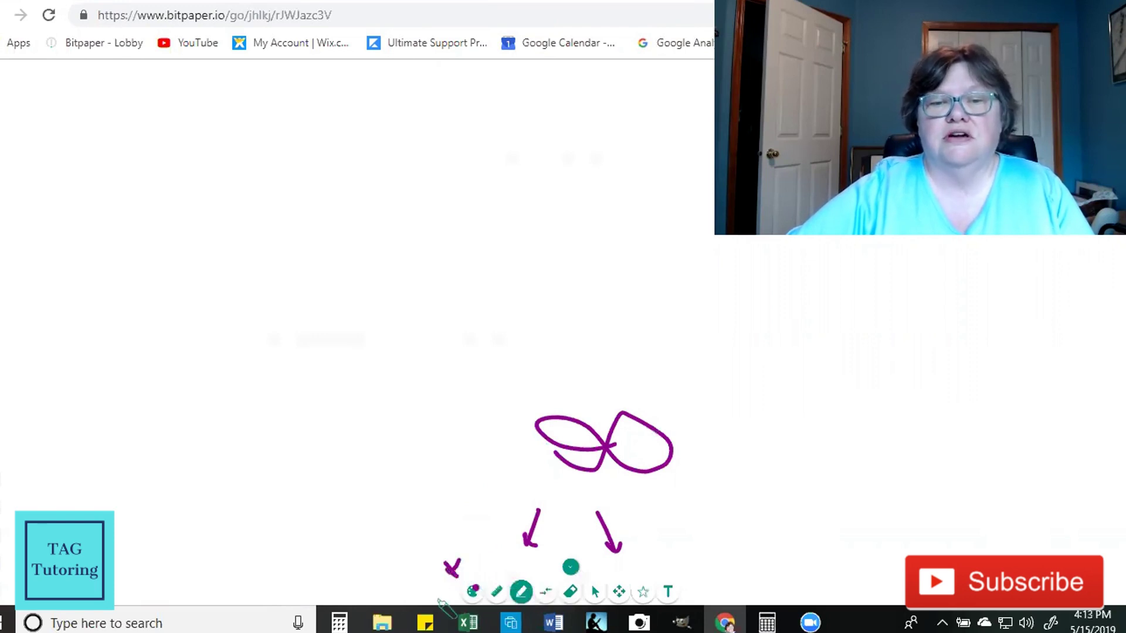
Change the marker colour to pinkish red and make its stroke thinner.
left_click(473, 594)
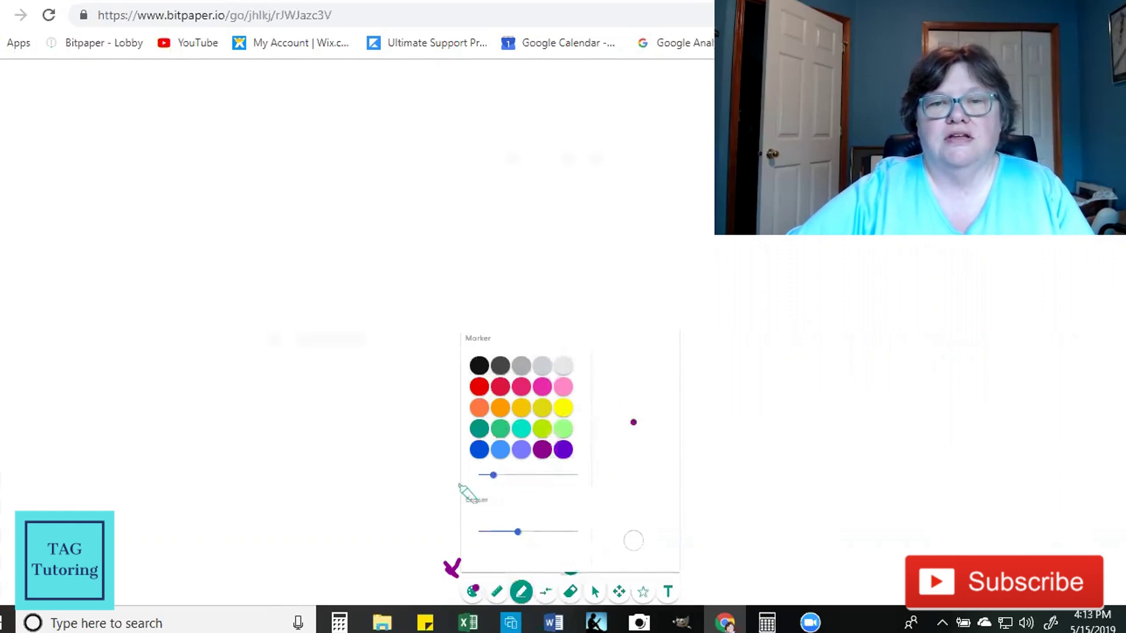
left_click(521, 388)
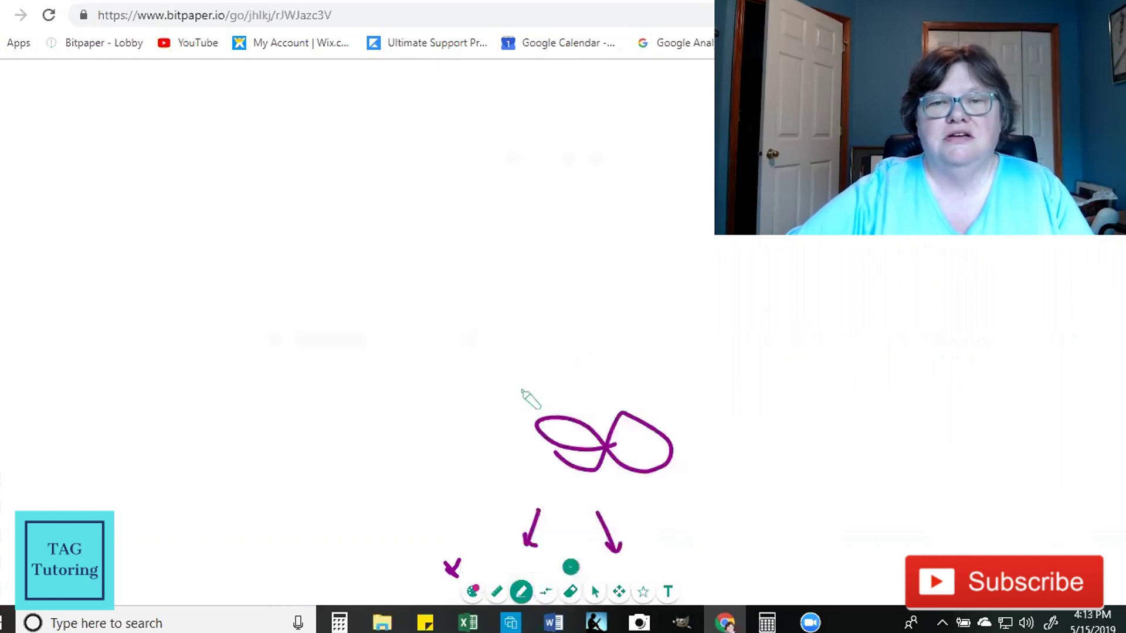
left_click(469, 590)
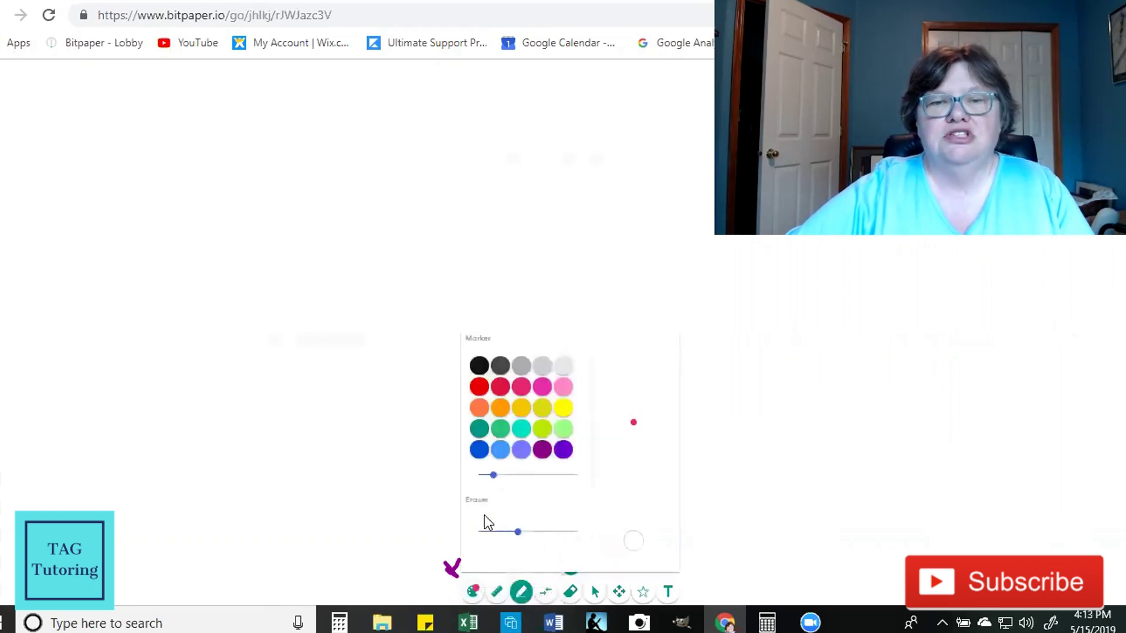
left_click(494, 477)
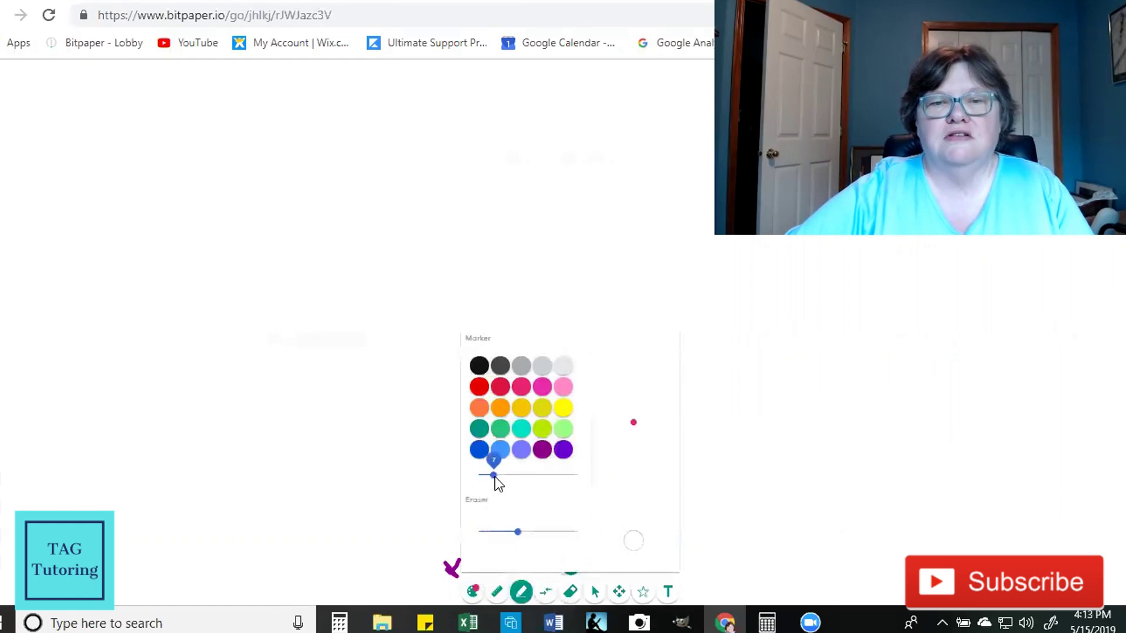
left_click_drag(489, 478, 489, 481)
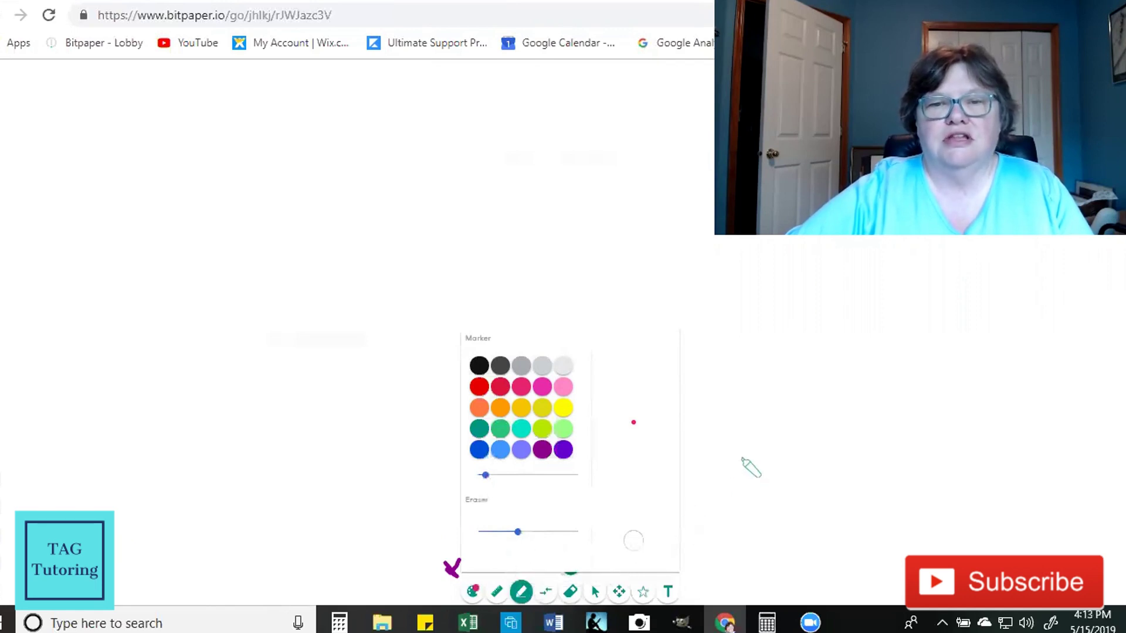
left_click(472, 592)
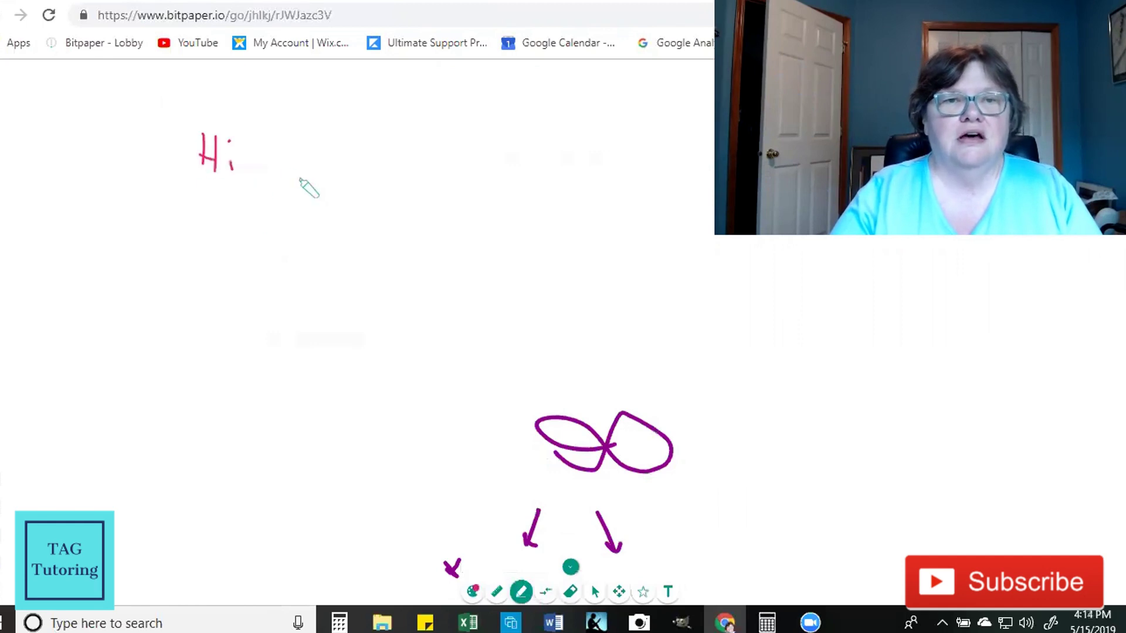
Handwrite "Hi Everyone!" with the marker in the upper part of the whiteboard.
mouse_move(273, 147)
left_mouse_down()
mouse_move(280, 174)
mouse_move(283, 157)
left_mouse_up()
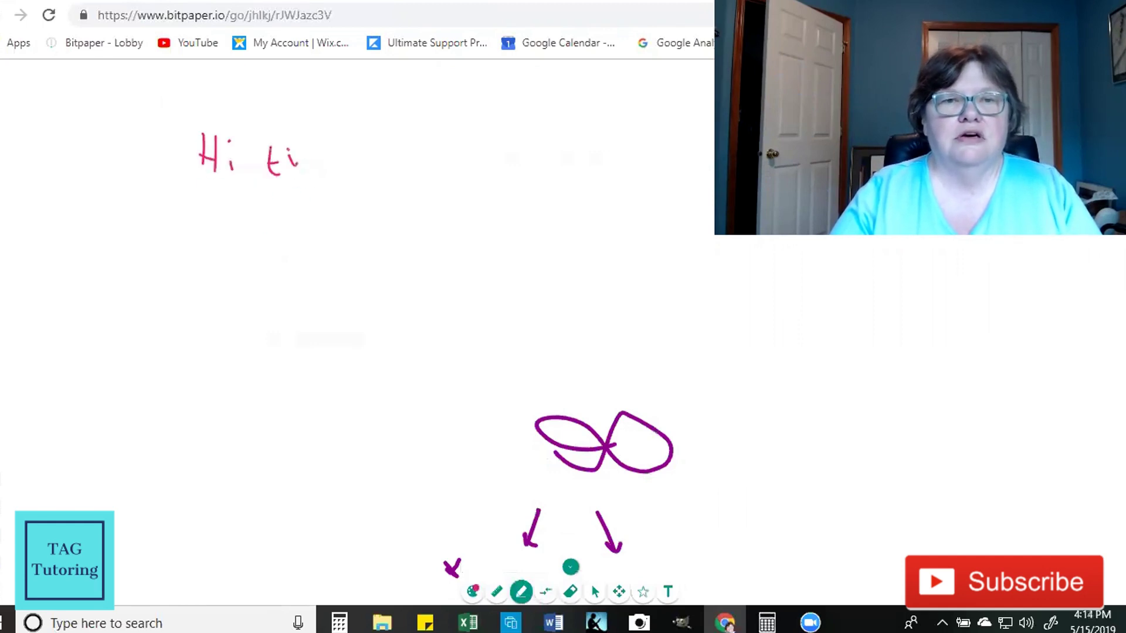
left_click_drag(389, 177, 399, 180)
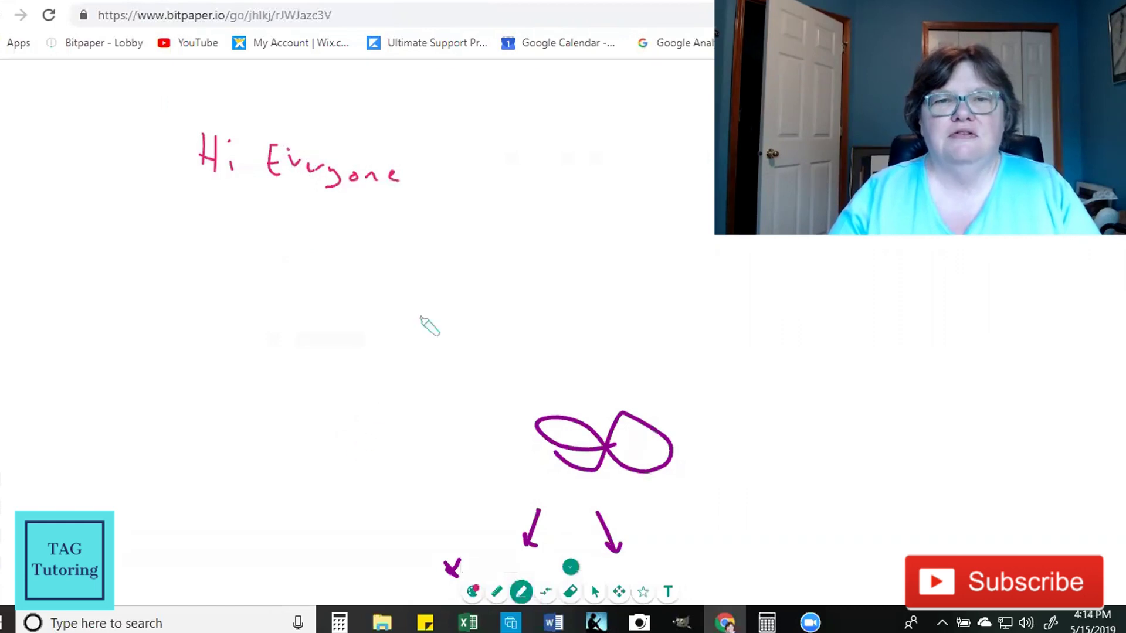
left_click(410, 198)
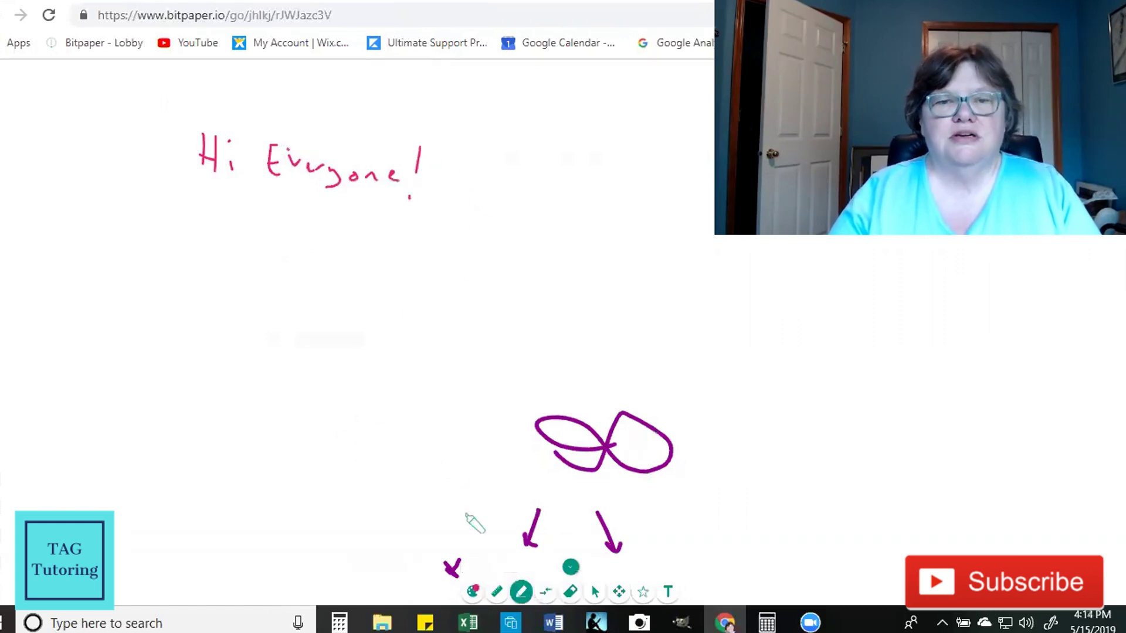
Change the marker colour to golden yellow and draw a large freehand circle below the greeting.
left_click(472, 592)
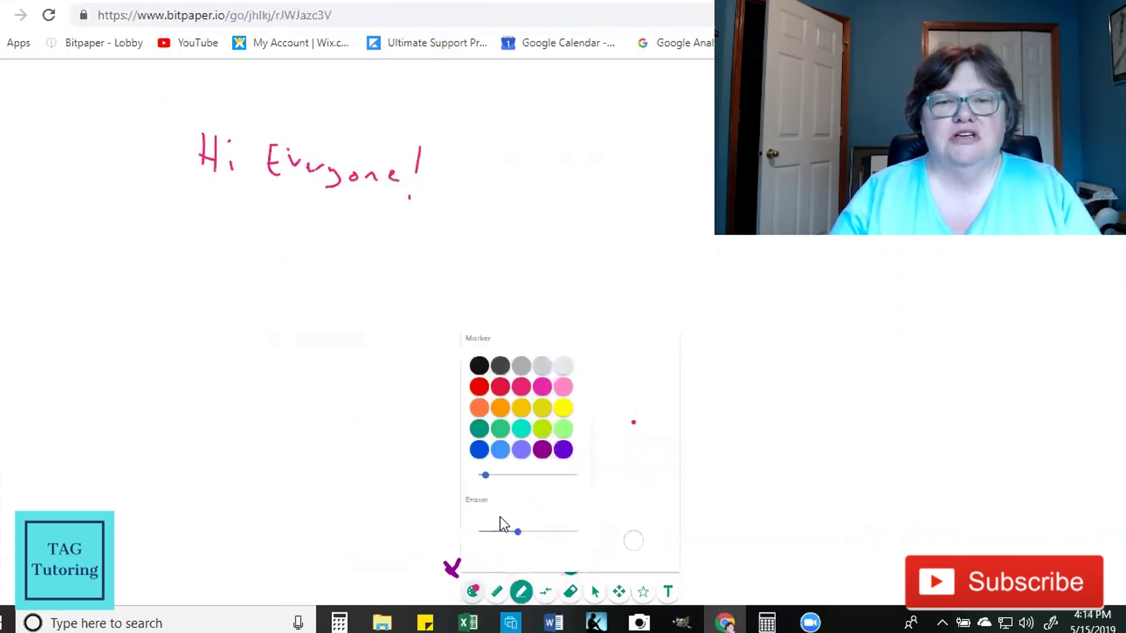
left_click(527, 409)
mouse_move(300, 251)
left_mouse_down()
mouse_move(404, 367)
mouse_move(314, 239)
left_mouse_up()
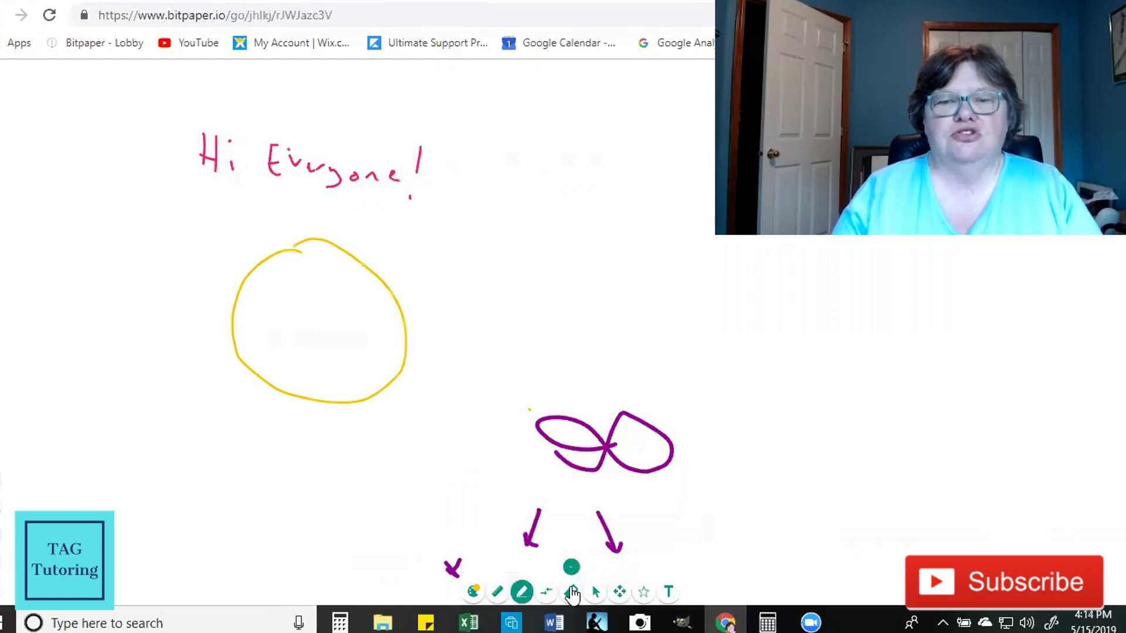
Erase the purple scribble above the arrows and the yellow circle below the greeting.
left_click(573, 591)
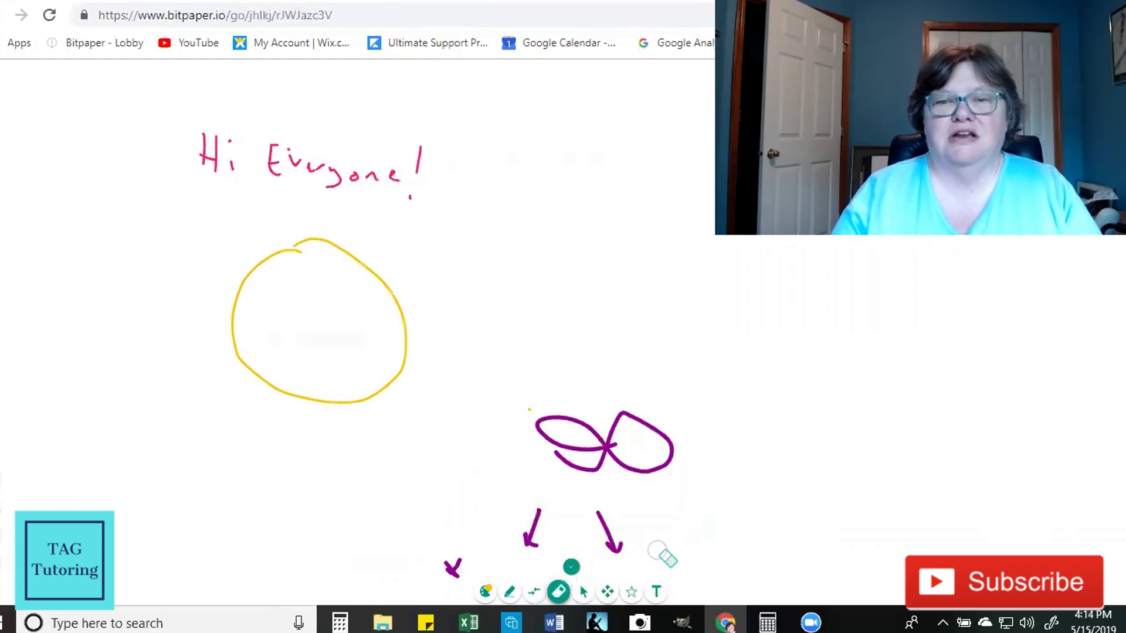
mouse_move(567, 457)
left_mouse_down()
mouse_move(553, 423)
mouse_move(565, 447)
mouse_move(633, 422)
mouse_move(540, 455)
left_mouse_up()
mouse_move(677, 448)
left_mouse_down()
mouse_move(640, 433)
mouse_move(643, 471)
left_mouse_up()
mouse_move(420, 311)
left_mouse_down()
mouse_move(327, 249)
mouse_move(284, 251)
mouse_move(233, 329)
mouse_move(273, 378)
mouse_move(373, 403)
mouse_move(400, 314)
mouse_move(358, 390)
left_mouse_up()
mouse_move(275, 384)
left_mouse_down()
mouse_move(395, 402)
mouse_move(365, 402)
left_mouse_up()
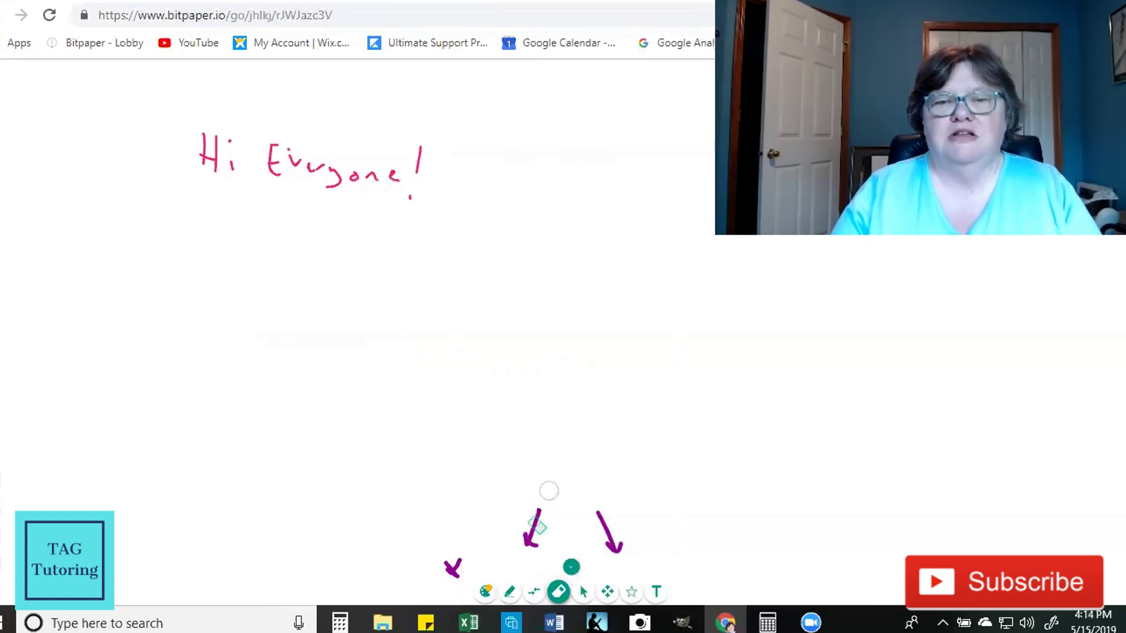
Set the drawing colour to dark blue and switch from the eraser back to the marker.
left_click(486, 592)
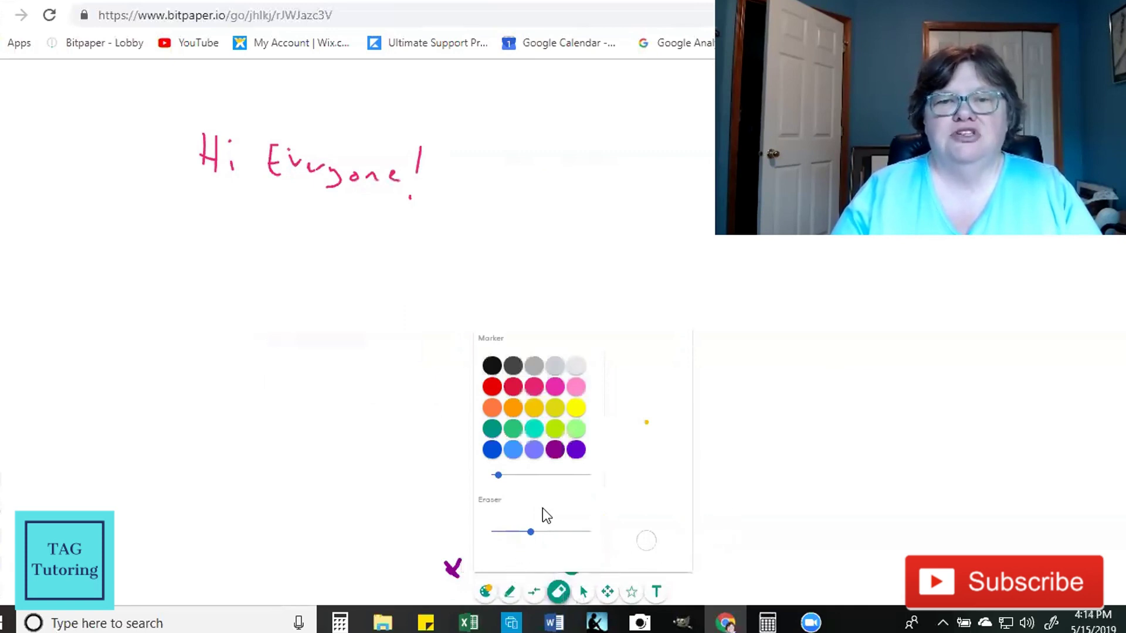
left_click(496, 469)
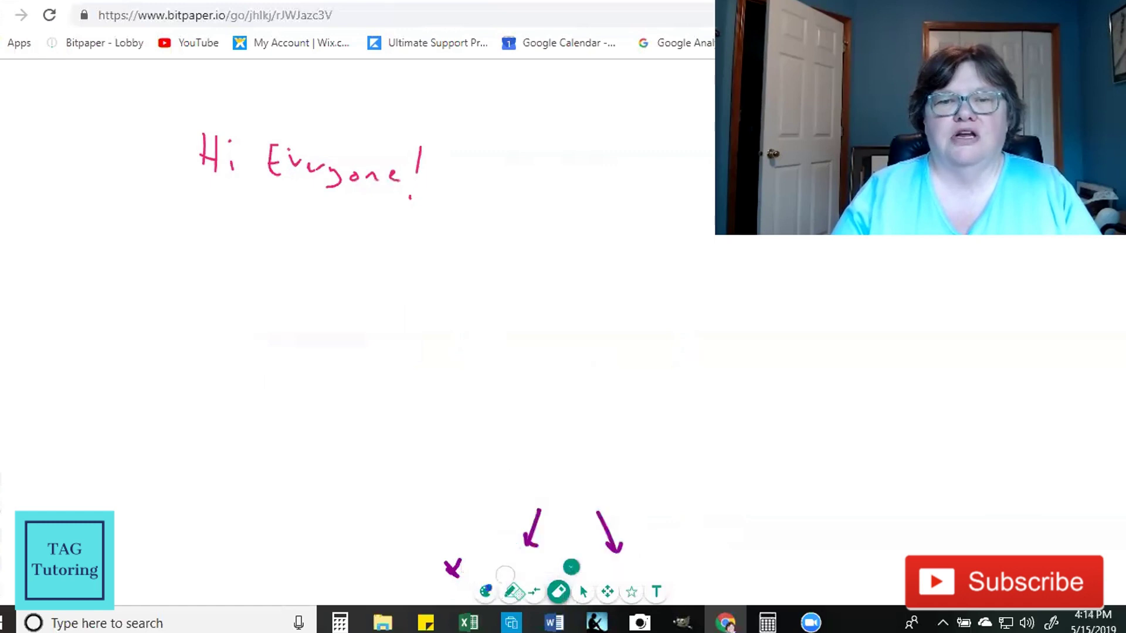
left_click(510, 594)
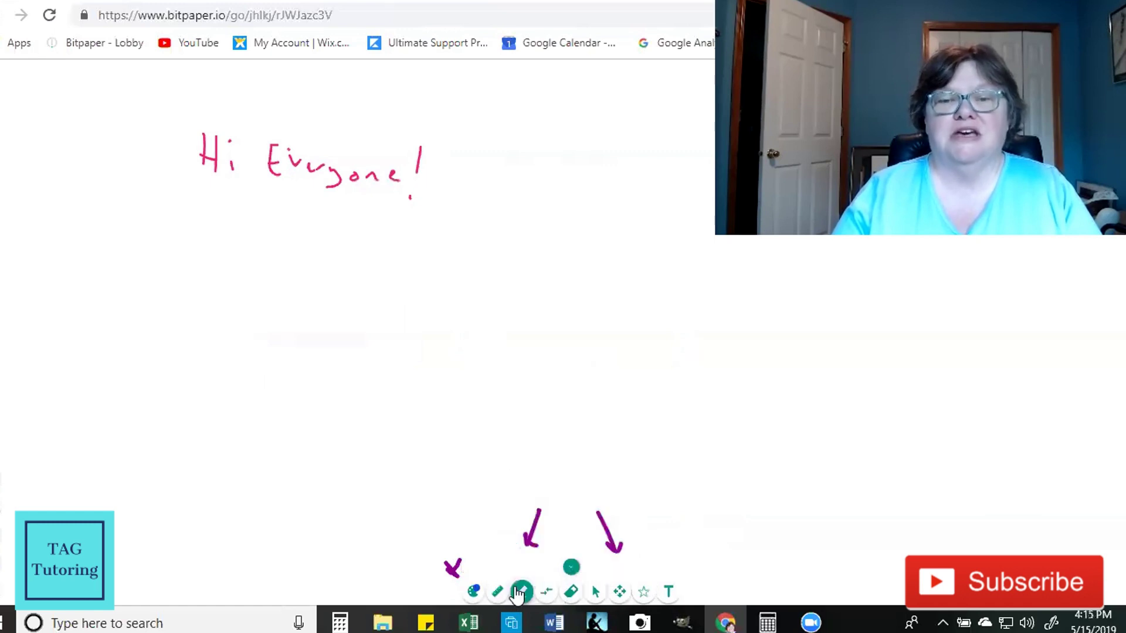
Pan the whiteboard in several directions, leaving the drawings shifted slightly up and to the right.
left_click(619, 591)
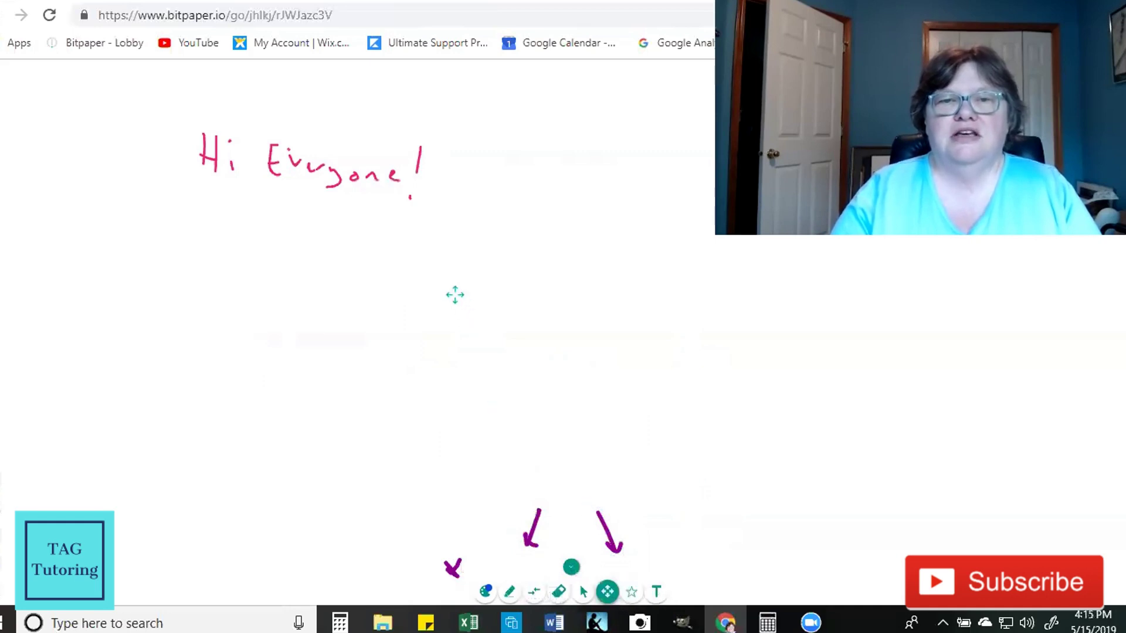
left_click_drag(410, 351, 522, 474)
left_click_drag(710, 601, 665, 516)
left_click_drag(502, 282, 479, 274)
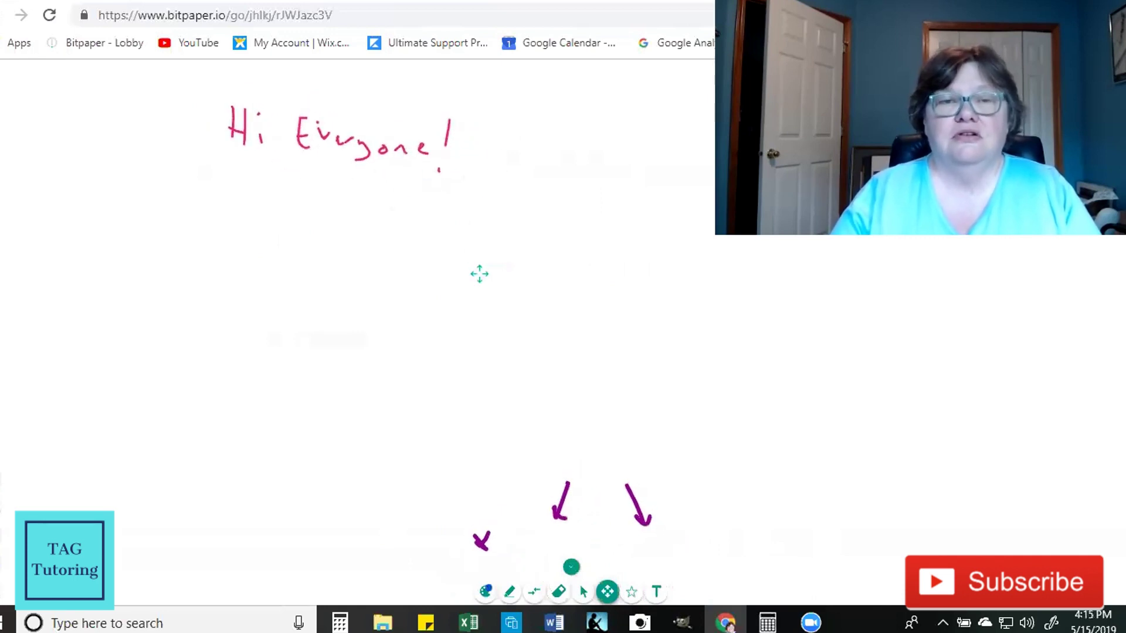
left_click_drag(571, 343, 550, 340)
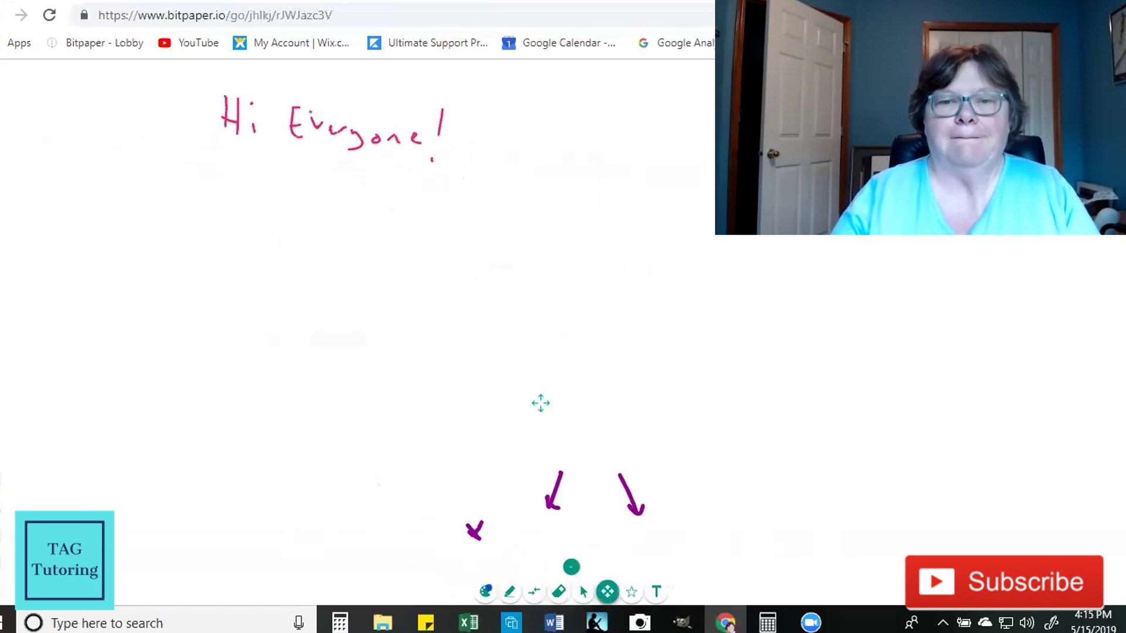
Draw a large blue right triangle shape below the greeting.
left_click(631, 592)
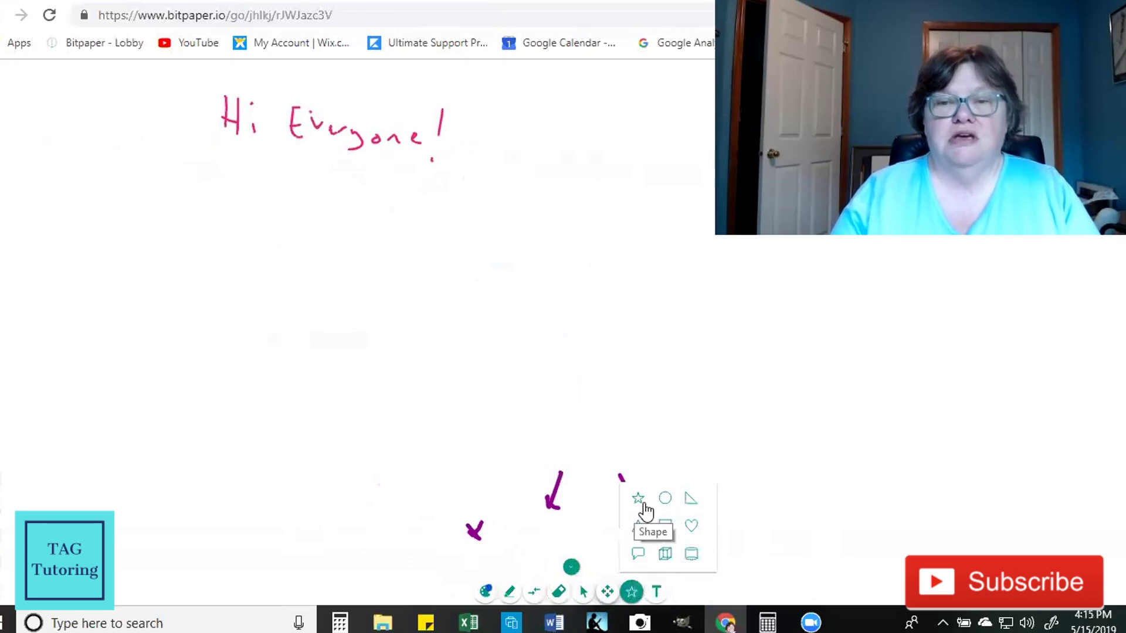
left_click(691, 498)
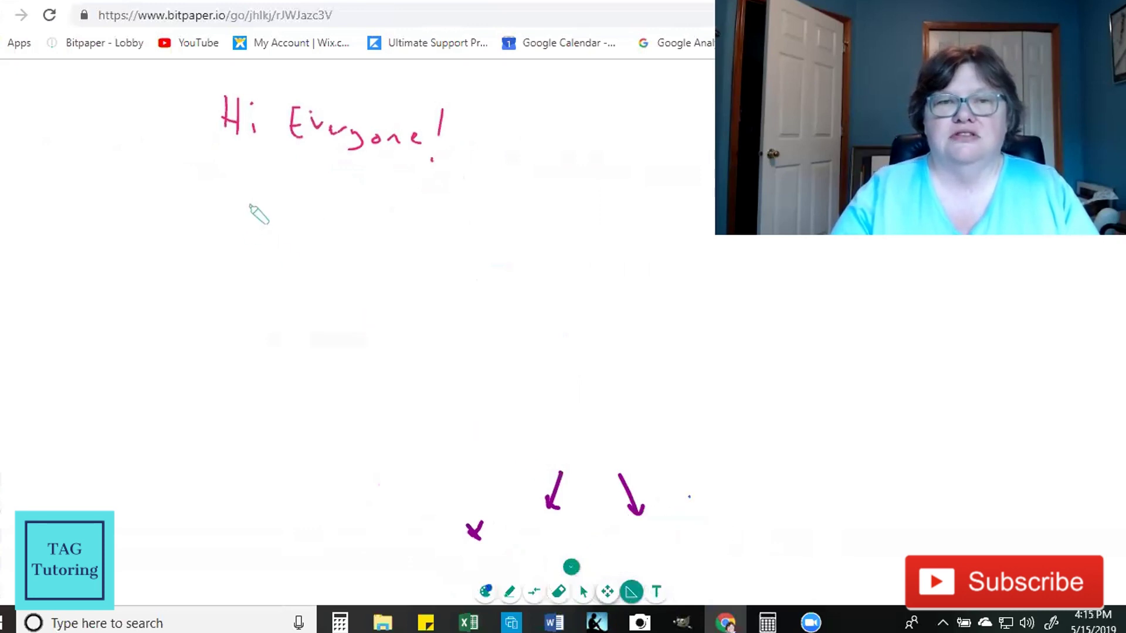
left_click_drag(250, 204, 421, 451)
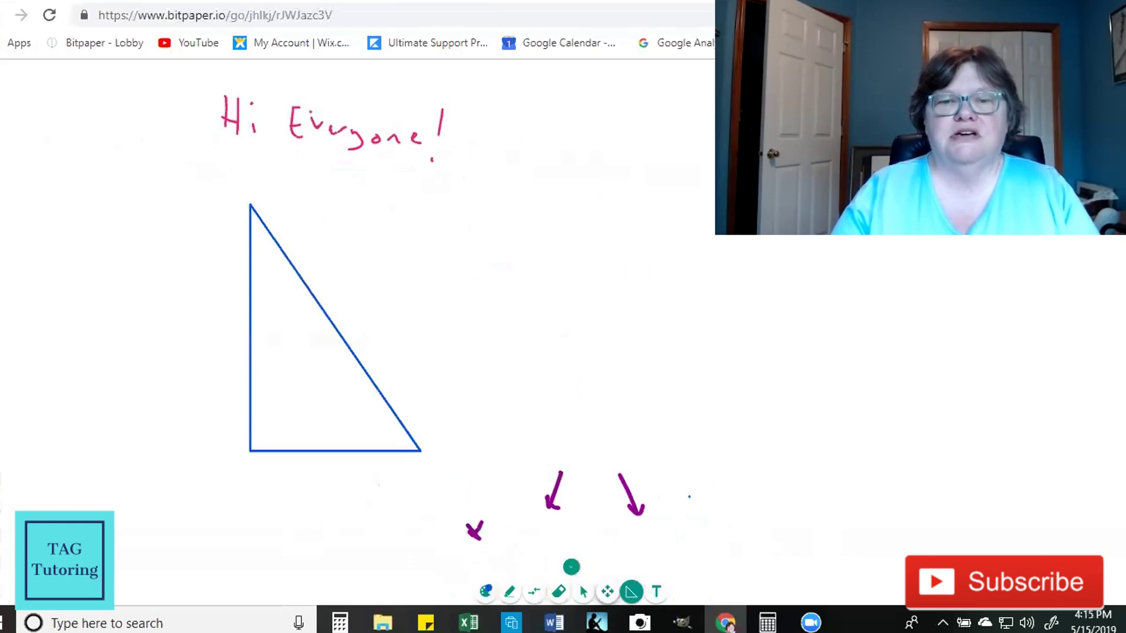
Change the drawing colour to turquoise and draw a large heart shape beside the triangle.
left_click(485, 591)
left_click(533, 449)
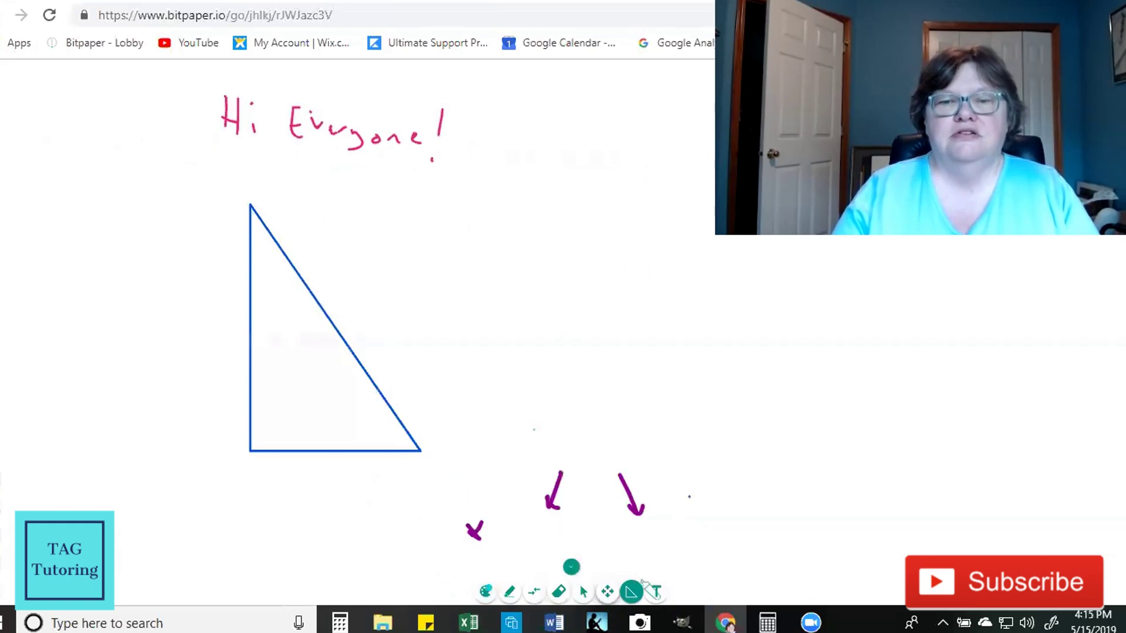
left_click(633, 591)
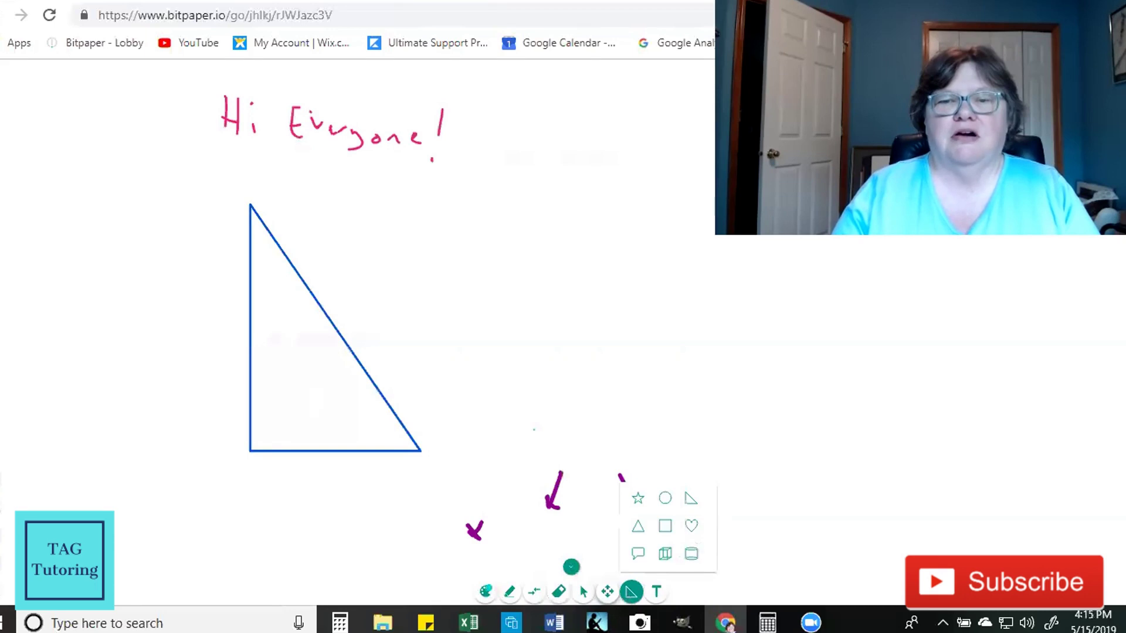
left_click(691, 526)
left_click_drag(516, 209, 705, 419)
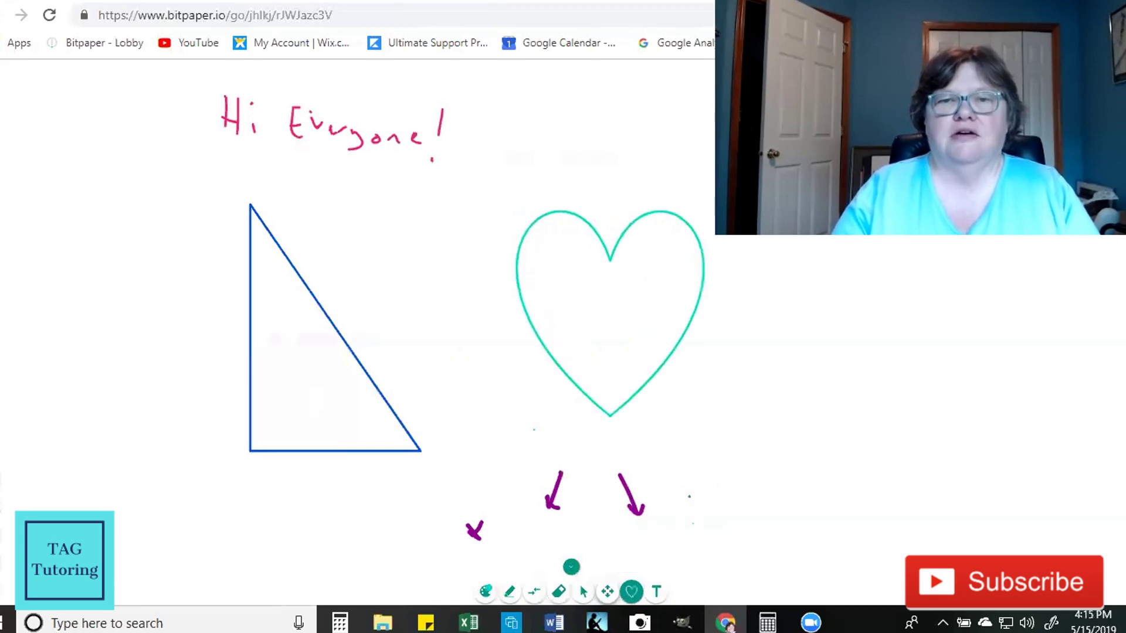
Draw a turquoise cylinder shape on the far side of the heart from the triangle.
left_click(638, 585)
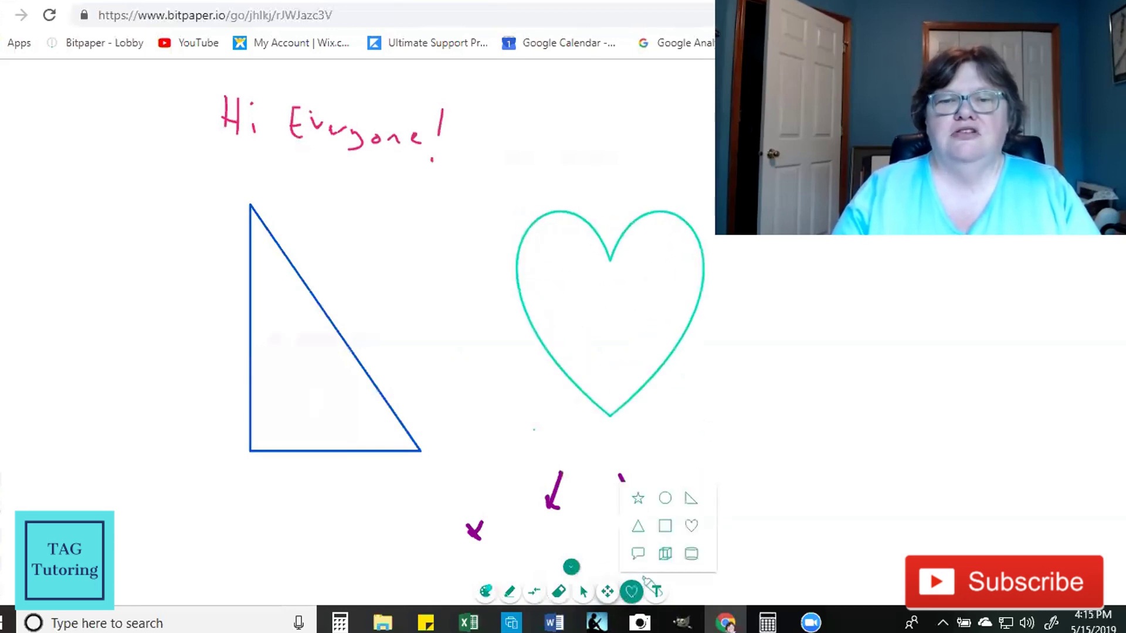
left_click(691, 554)
left_click_drag(776, 279, 939, 418)
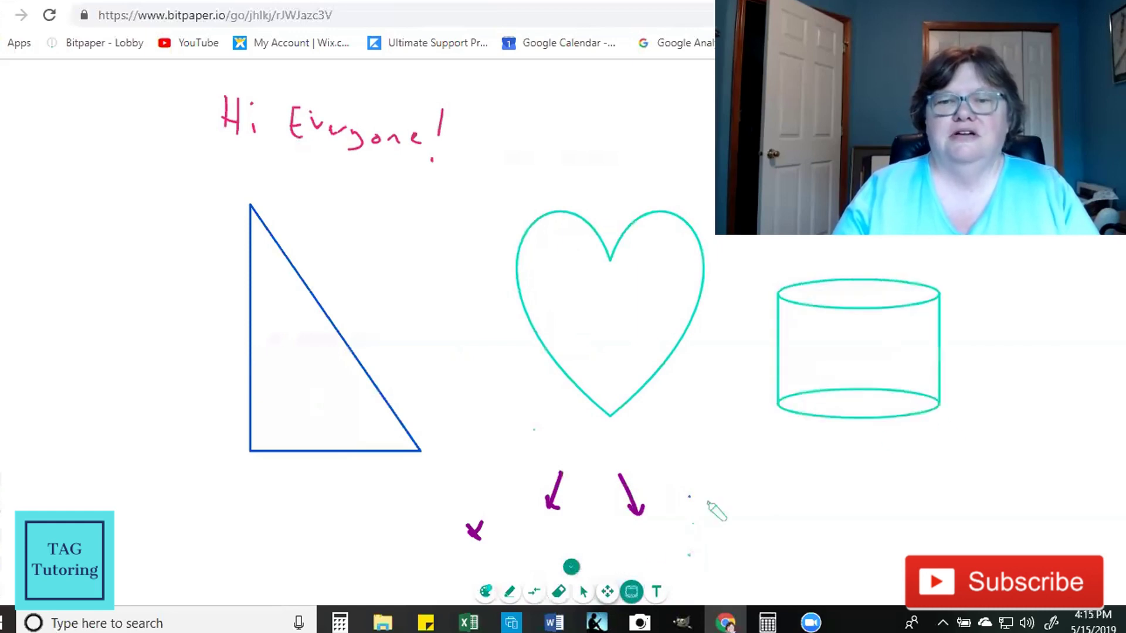
Draw a turquoise speech bubble around the "Hi Everyone!" greeting.
left_click(630, 592)
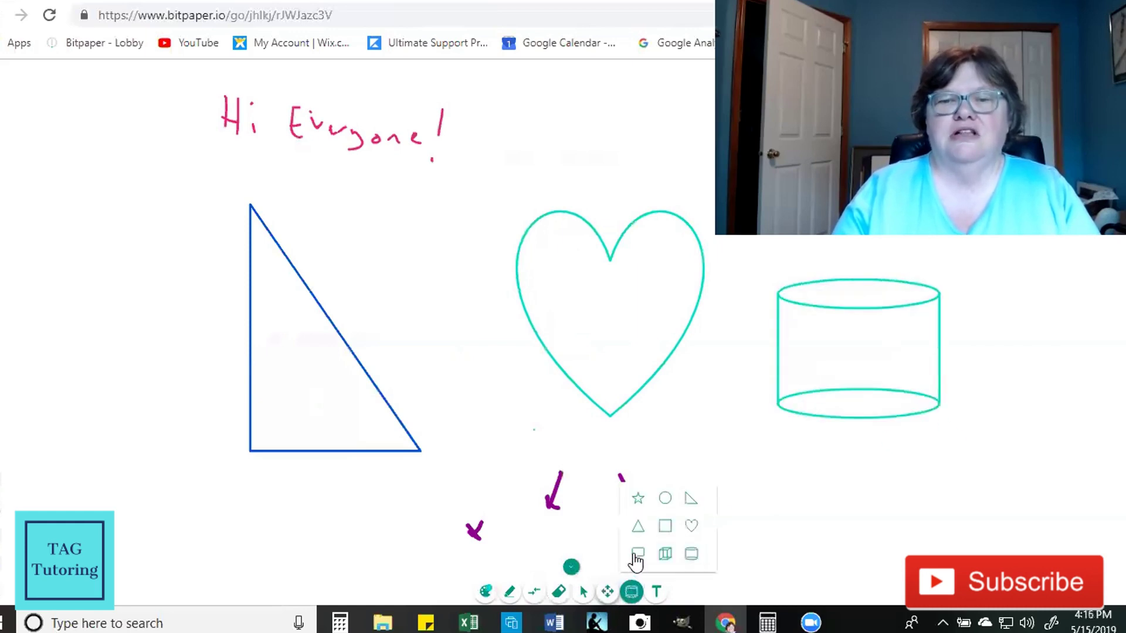
left_click(638, 554)
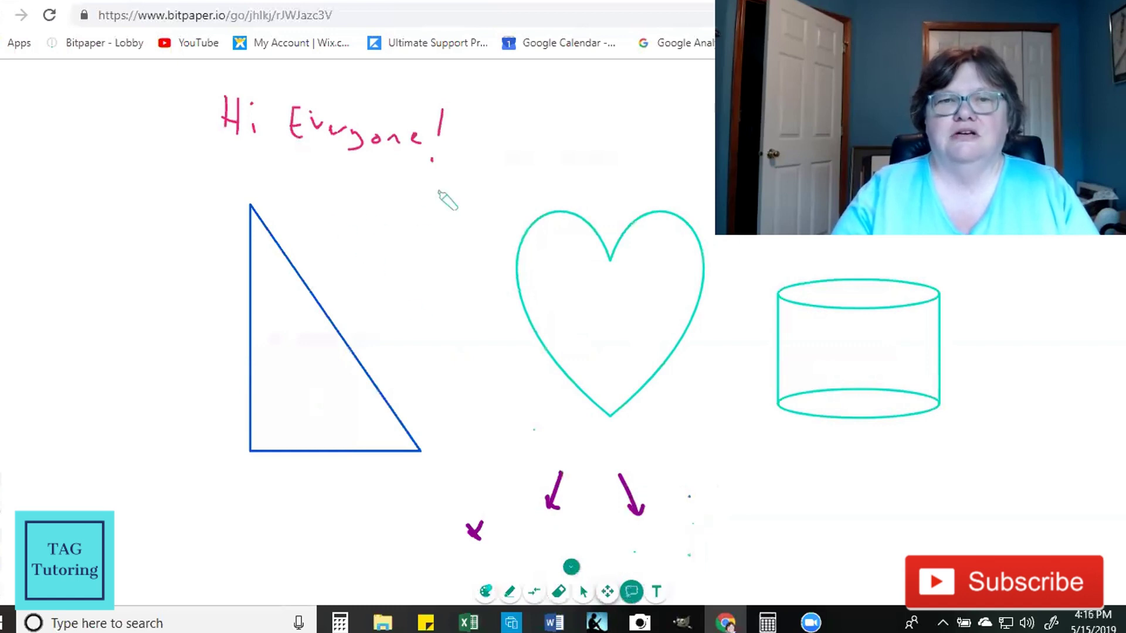
left_click_drag(202, 73, 568, 209)
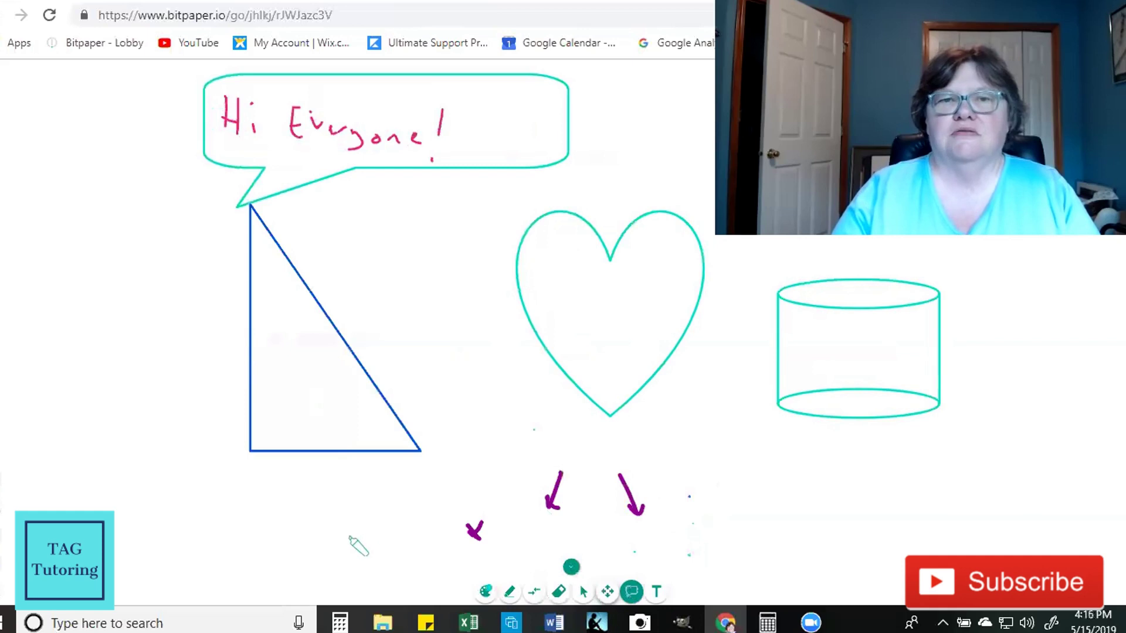
left_click(486, 591)
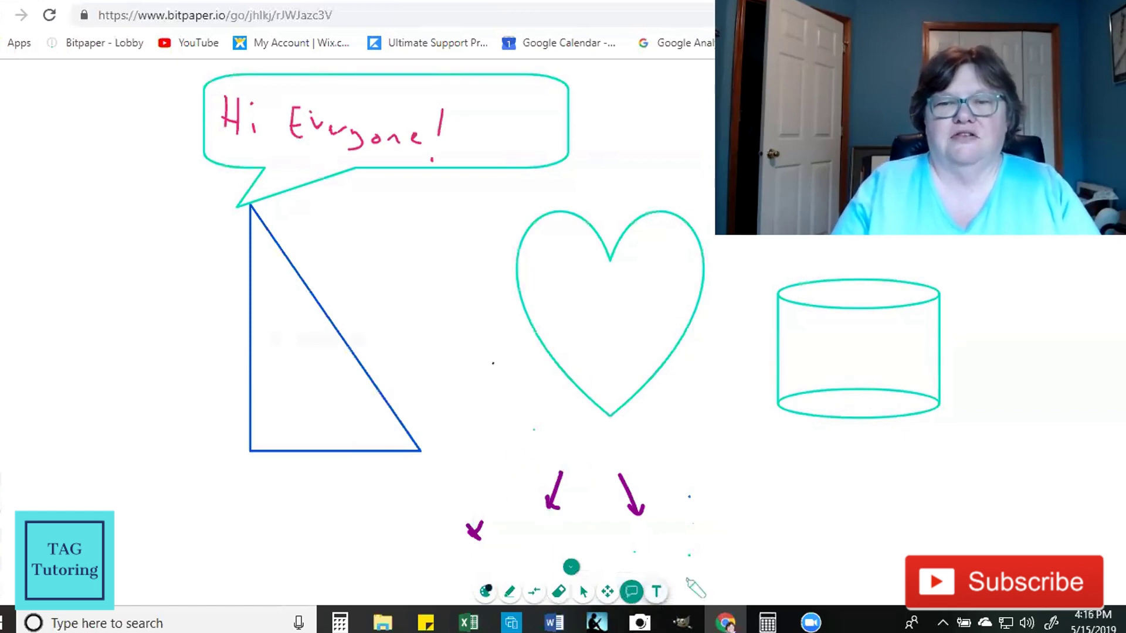
left_click(656, 592)
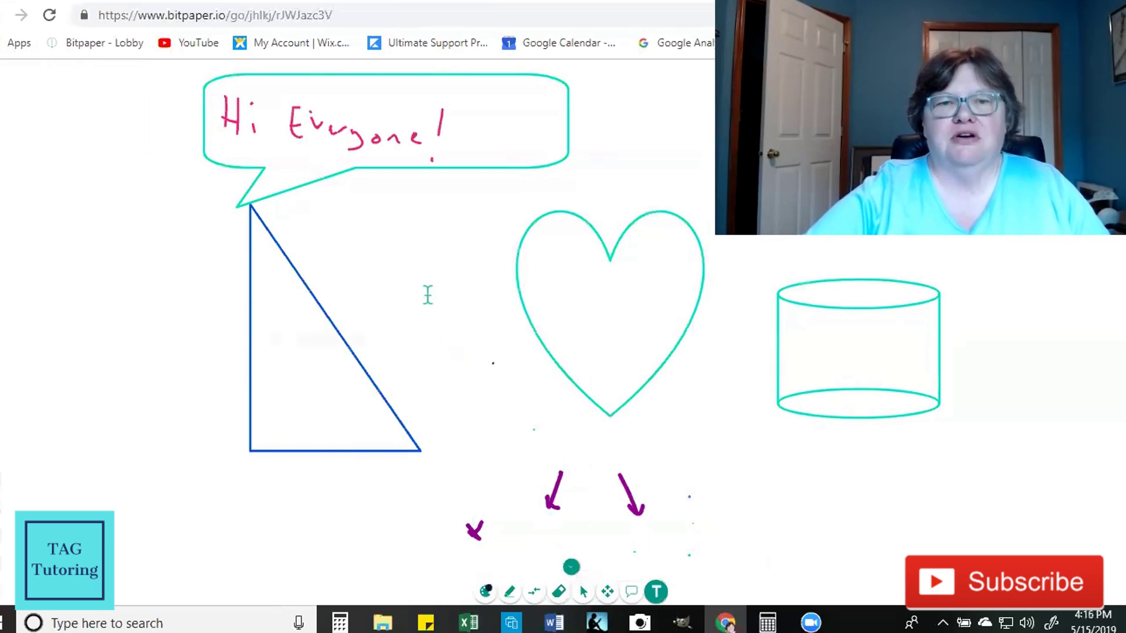
left_click(342, 207)
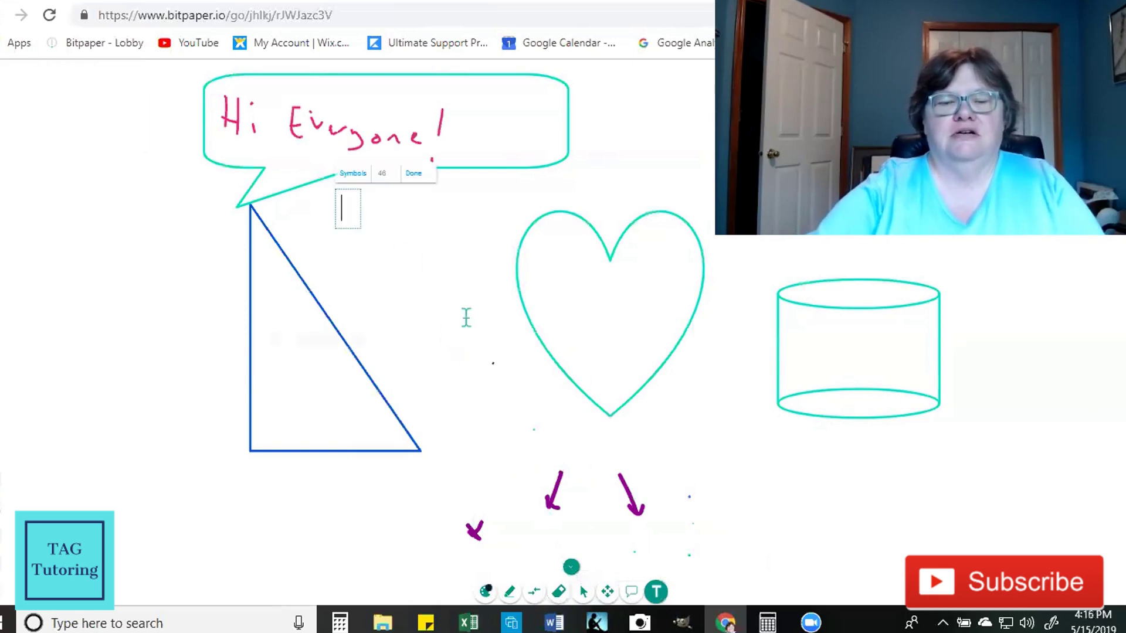
type("Vi")
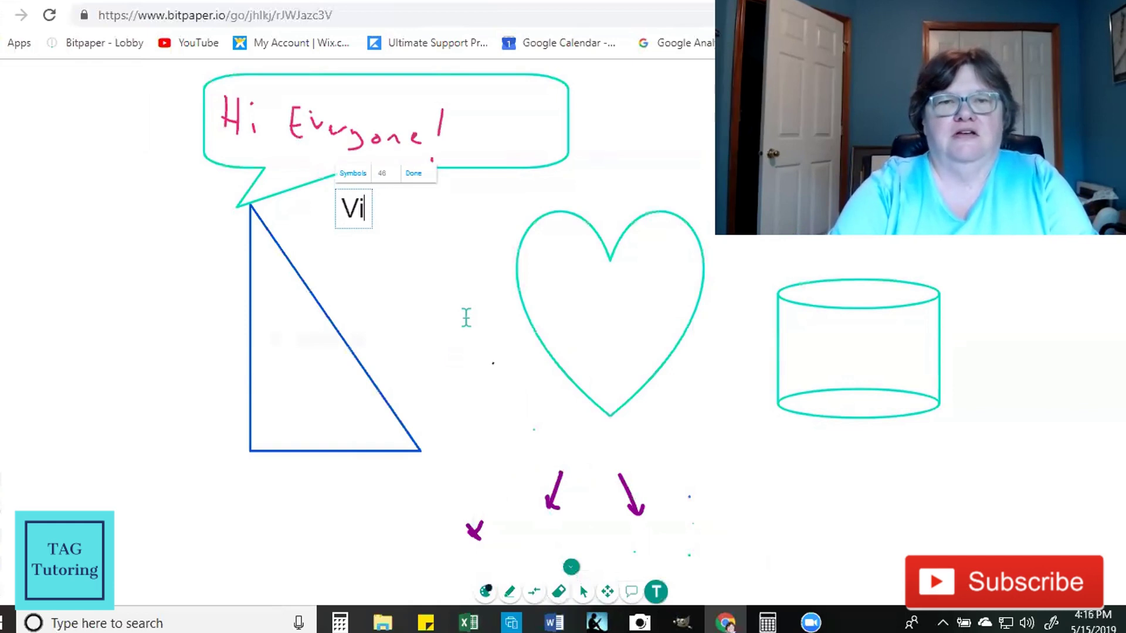
type("sit my web")
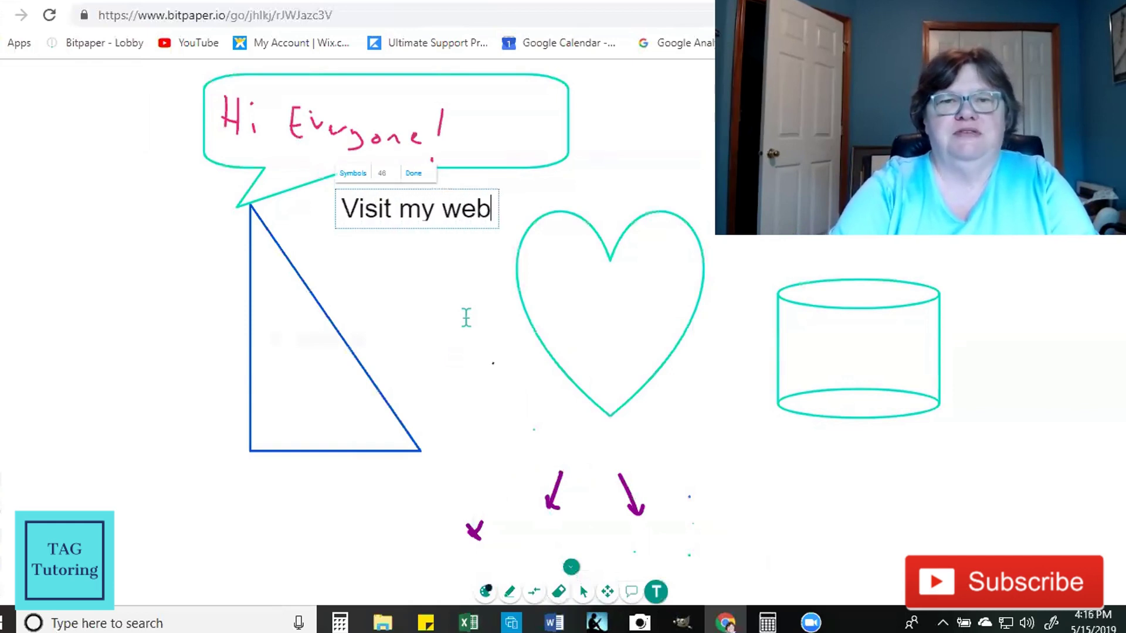
type("site at wwww")
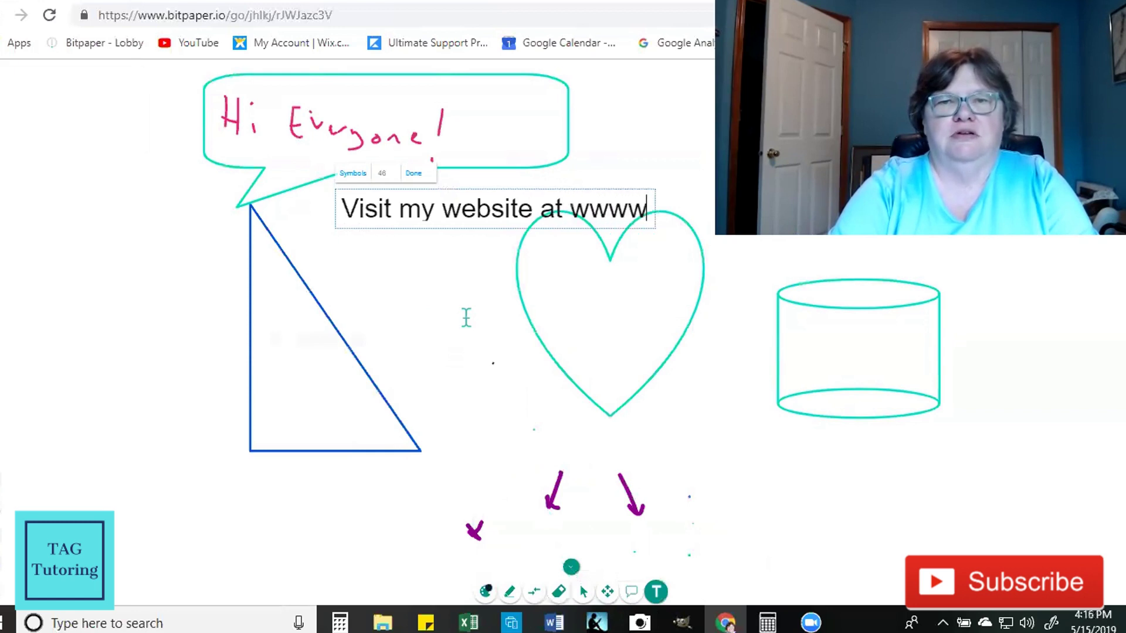
key("BackSpace")
type(".tagtuto")
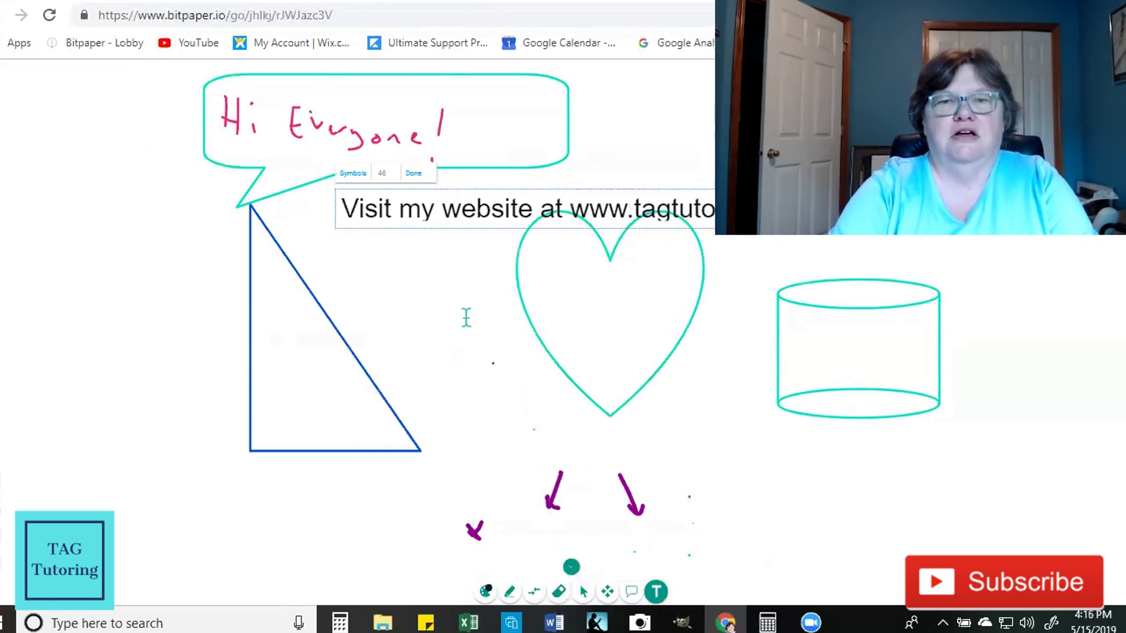
key("Return")
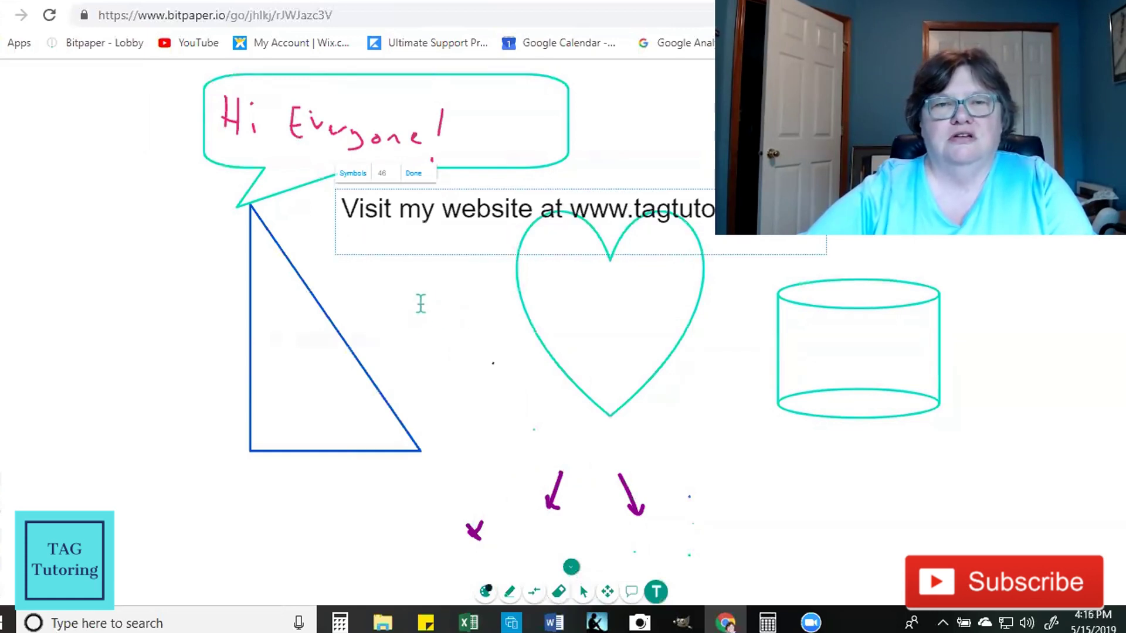
left_click(421, 303)
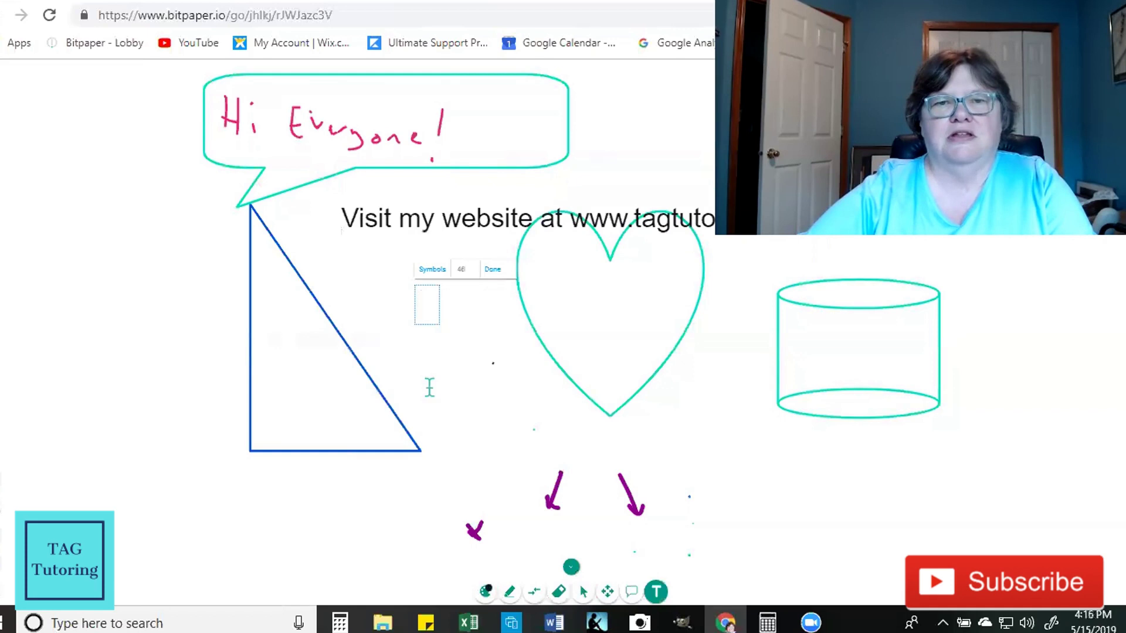
Select the website text line and move it below the heart, above the purple arrows.
left_click(436, 219)
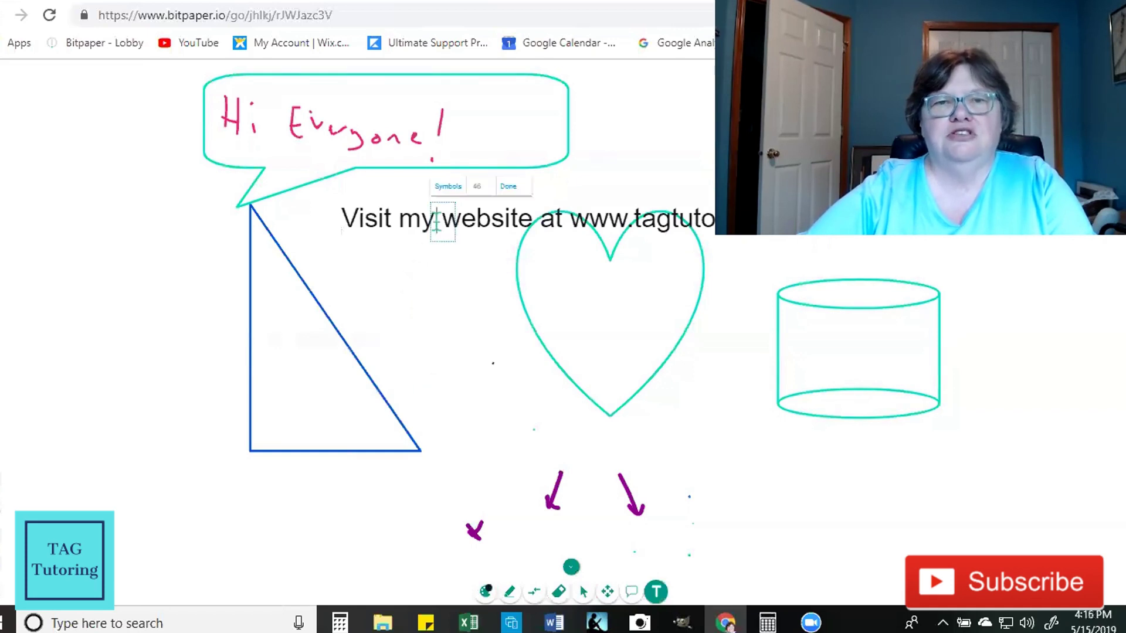
left_click(434, 279)
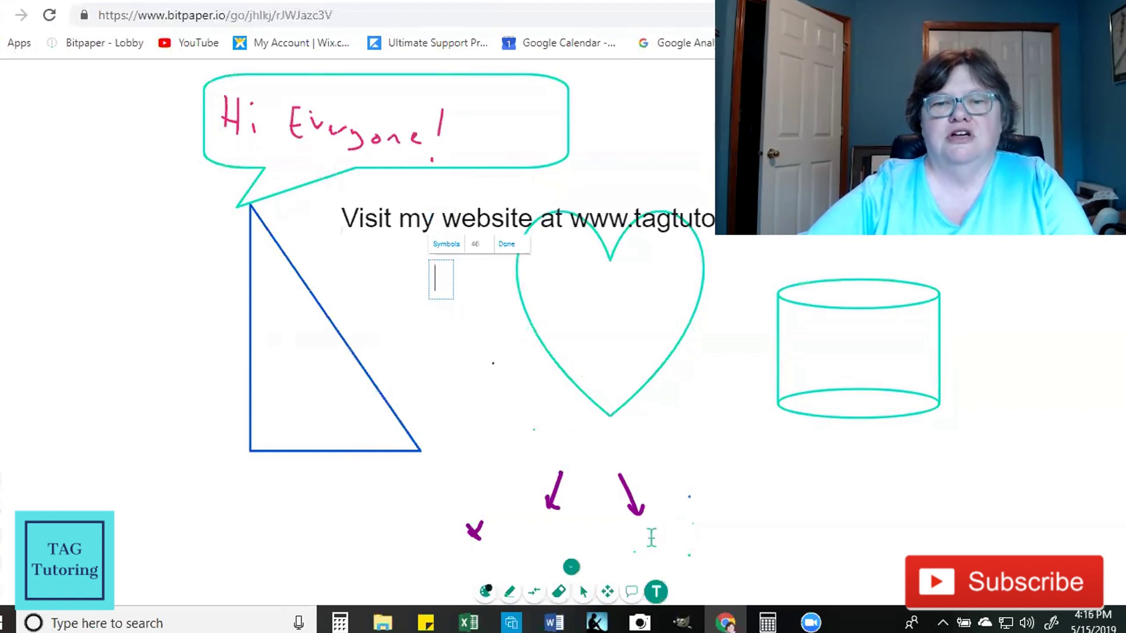
left_click(584, 594)
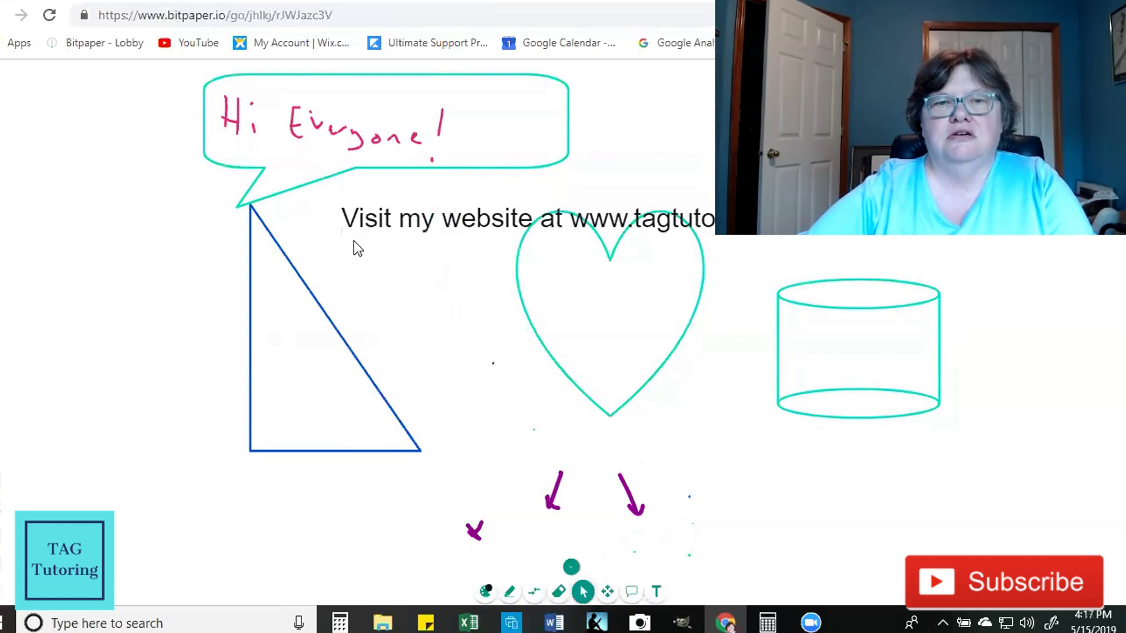
left_click(347, 223)
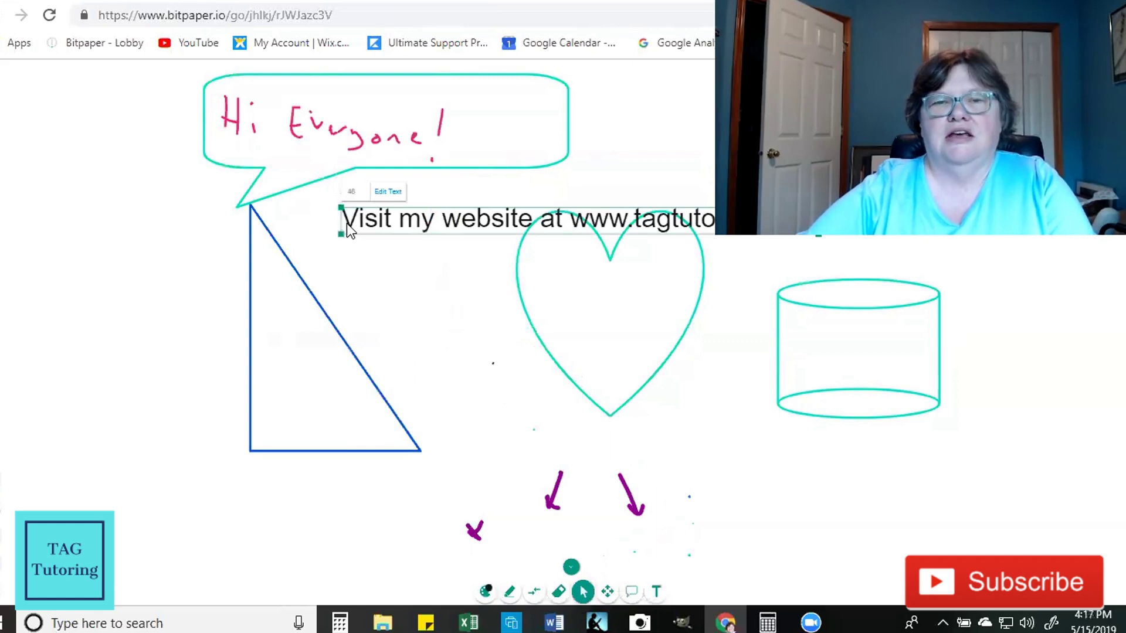
left_click_drag(450, 243, 578, 444)
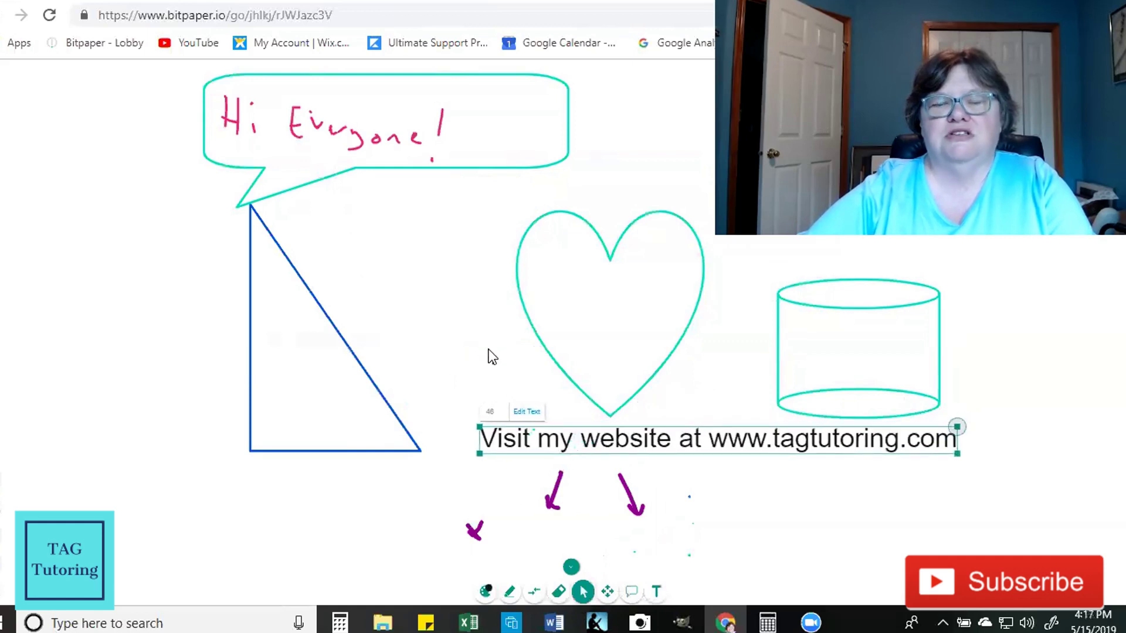
left_click(489, 359)
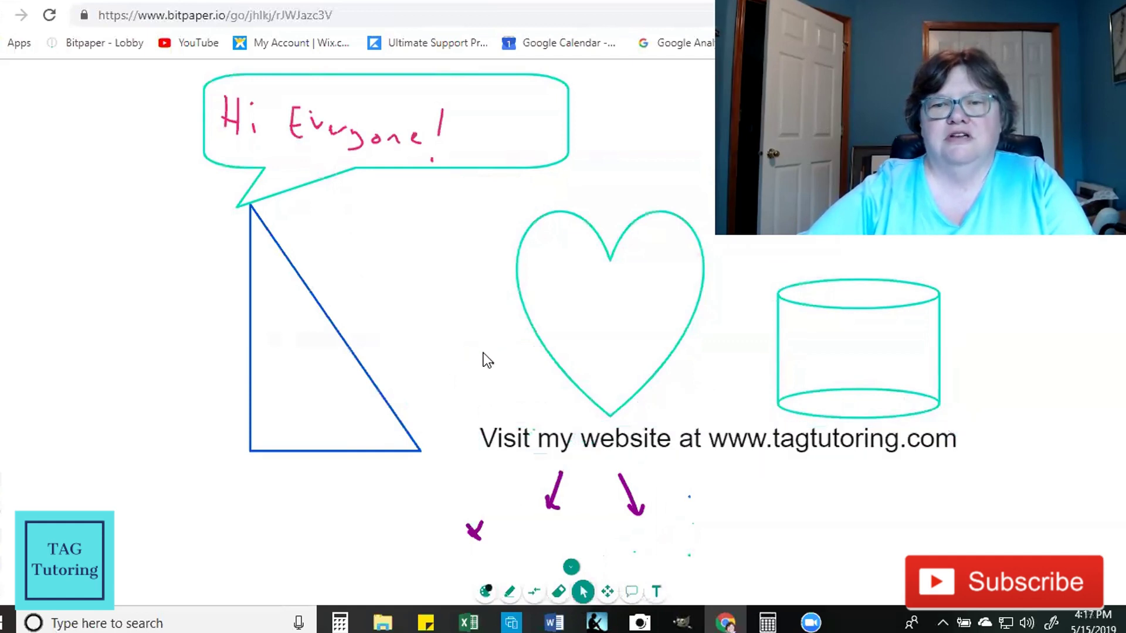
left_click(493, 363)
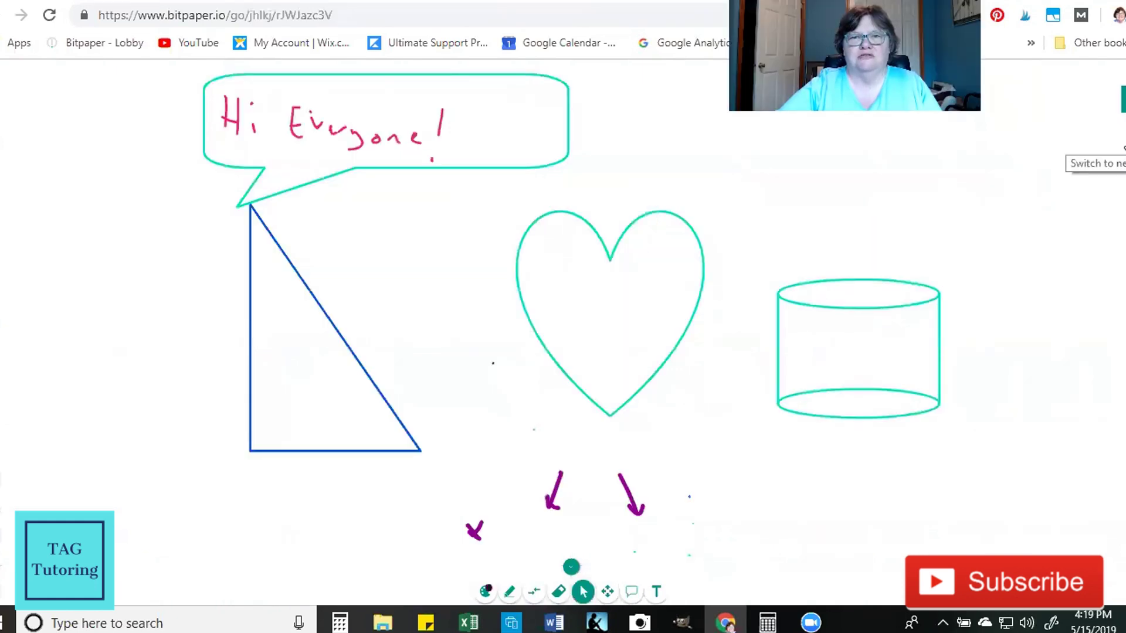
Switch to the next, blank page and give it a pale yellow-green background colour.
left_click(1123, 147)
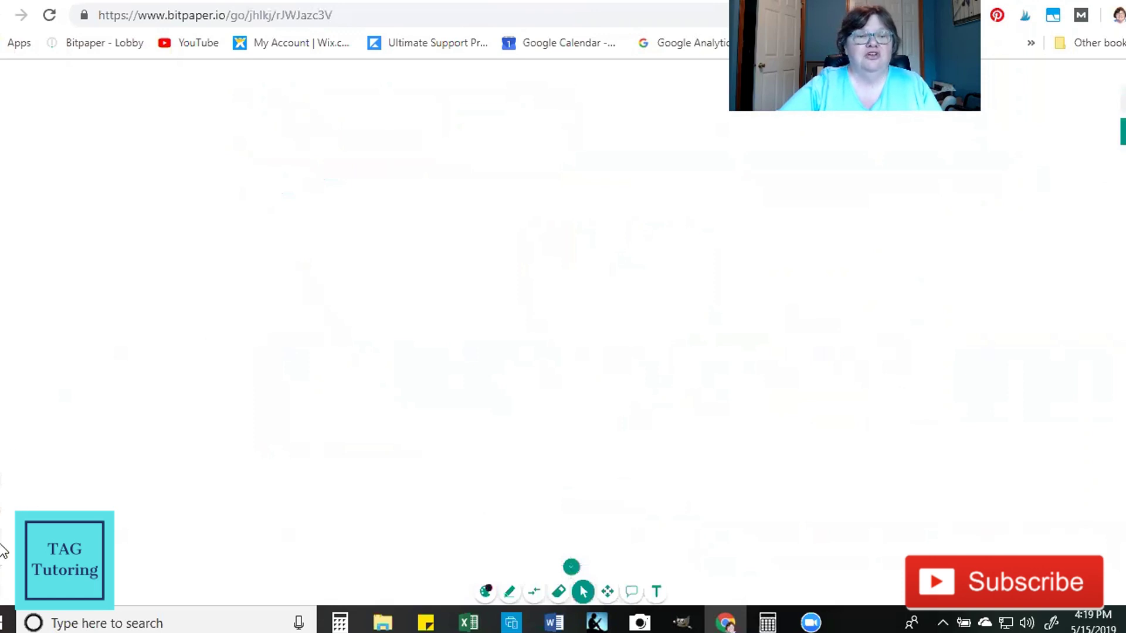
left_click(6, 535)
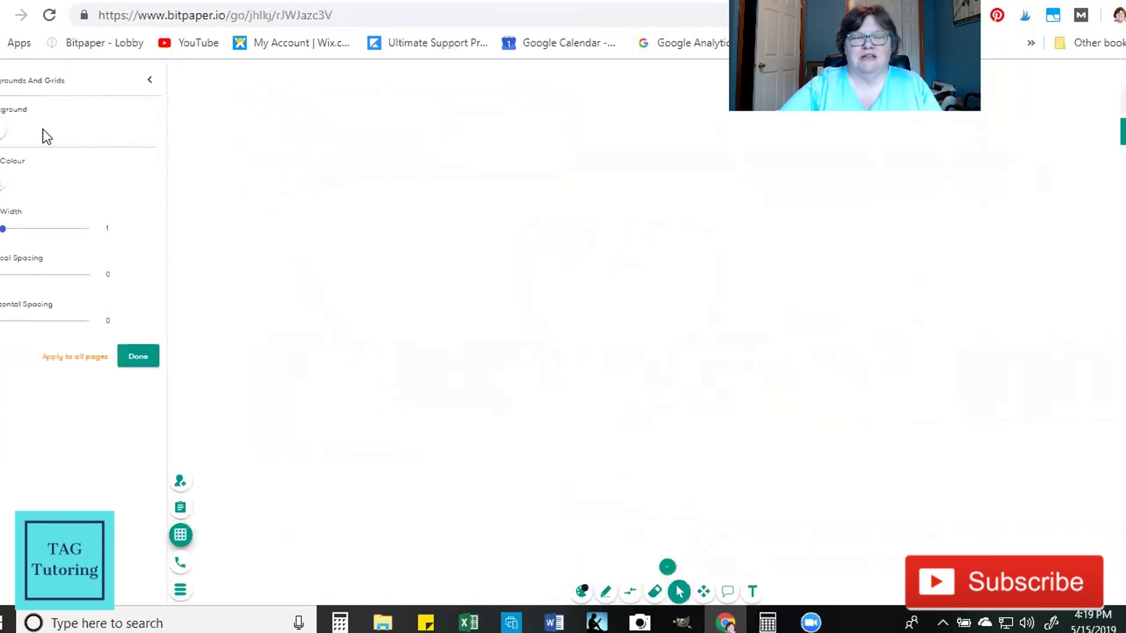
left_click(3, 132)
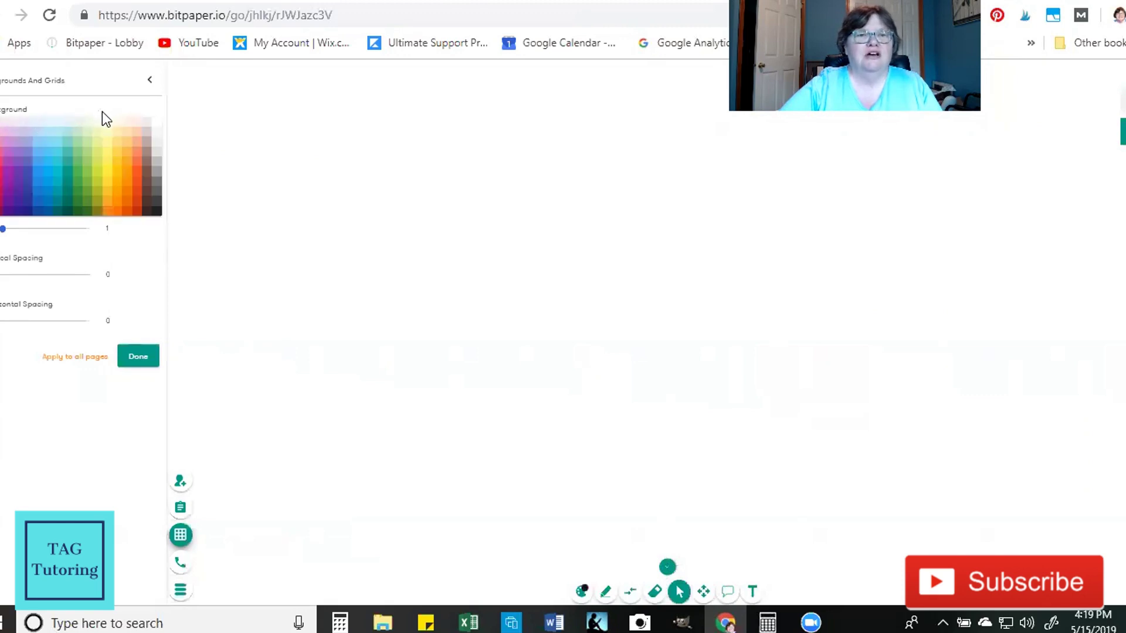
left_click(87, 140)
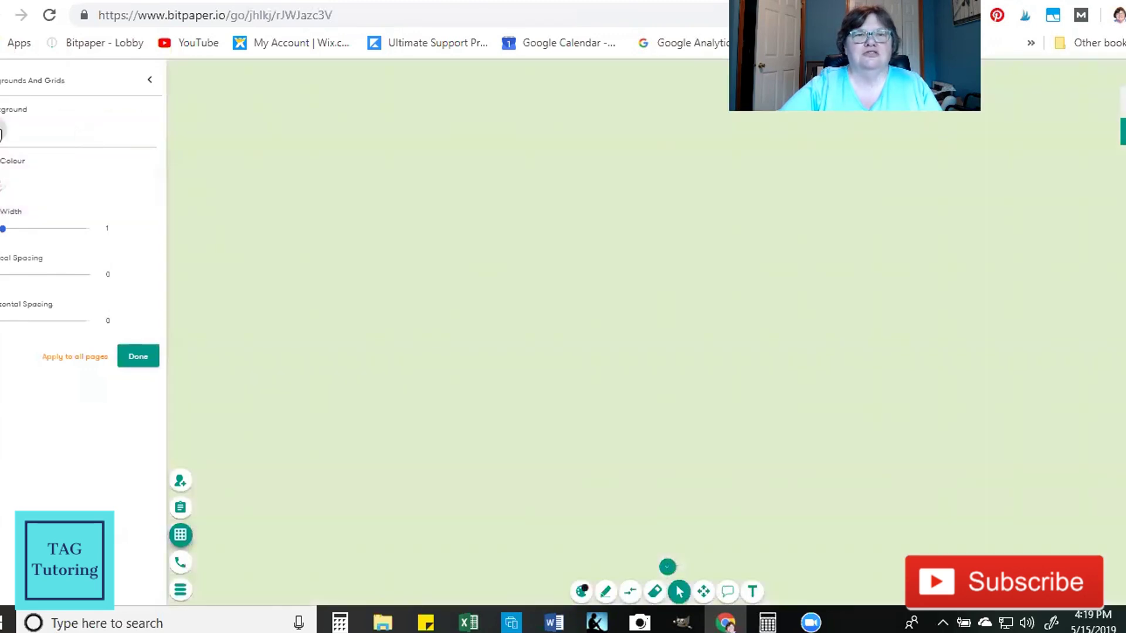
Try a salmon background colour on the blank page and settle on light green.
left_click(2, 134)
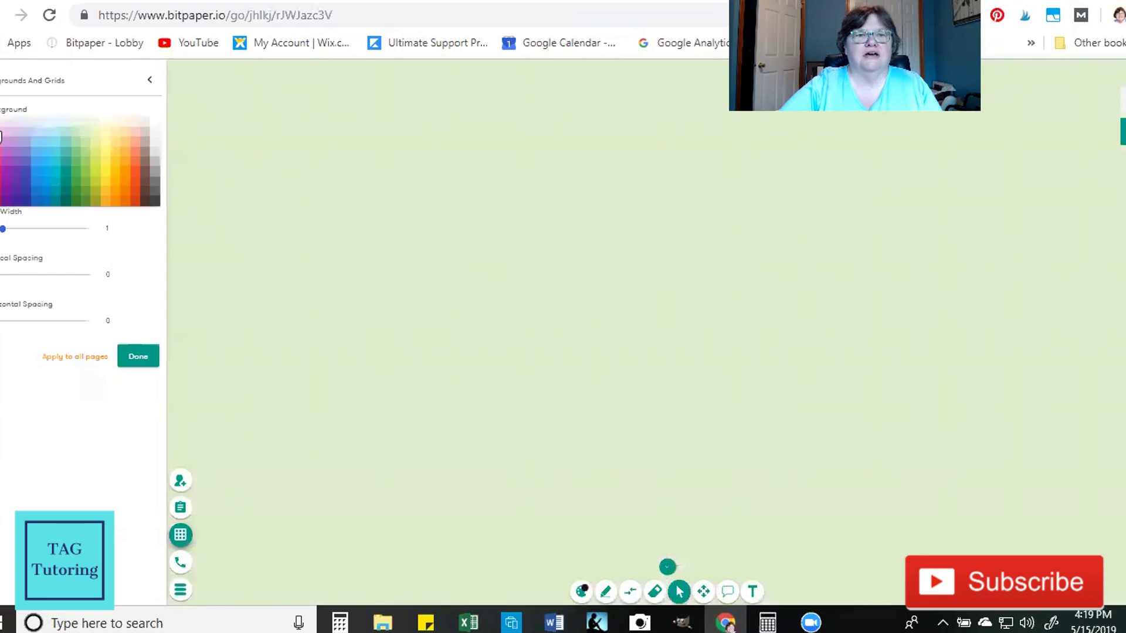
left_click(139, 152)
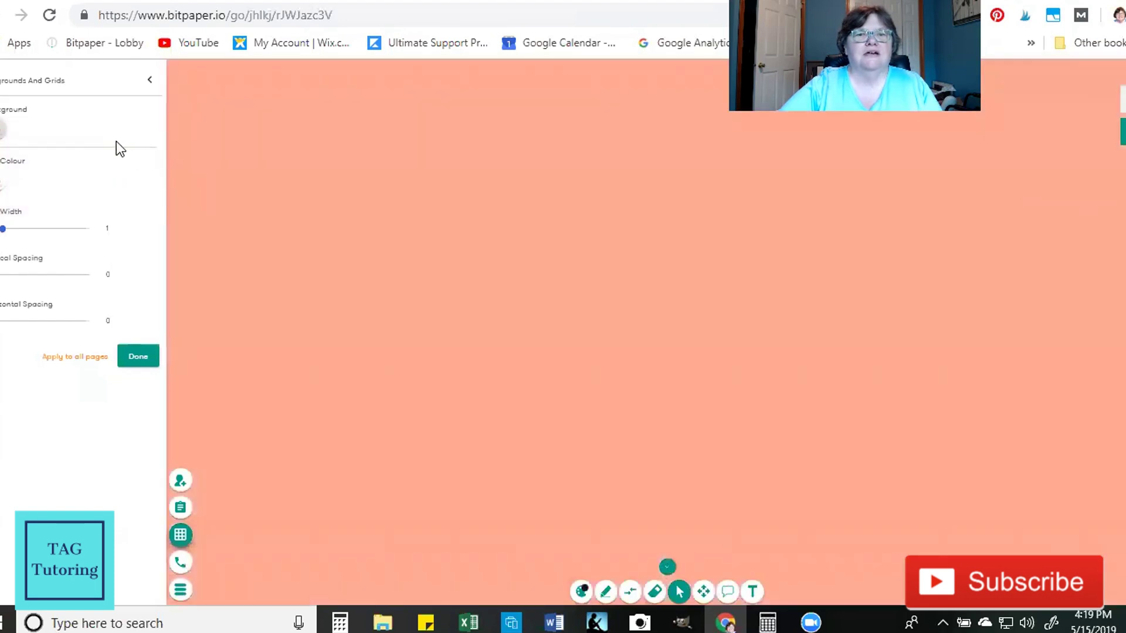
left_click(2, 134)
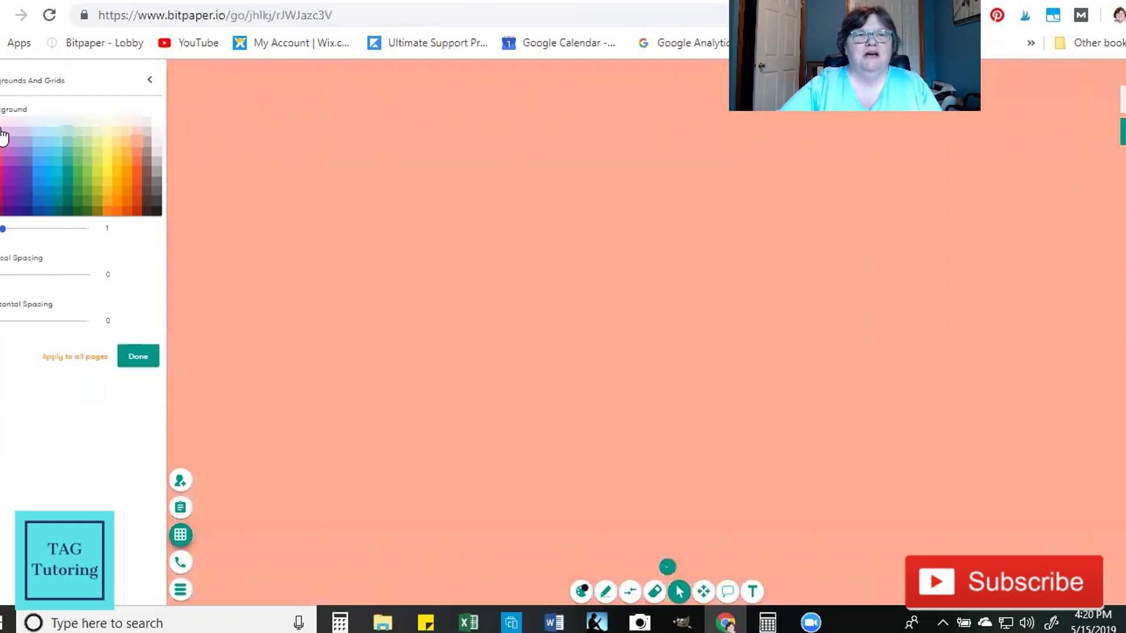
left_click(79, 141)
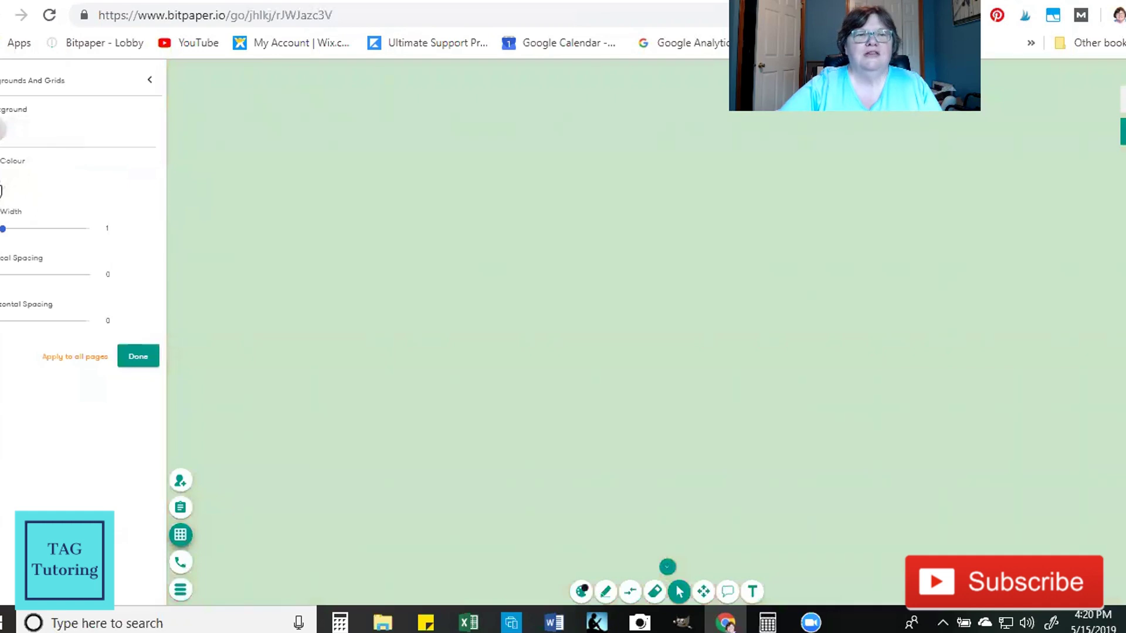
Set the grid line colour to green, trying a vertical spacing of 80 before settling on 30.
left_click(2, 190)
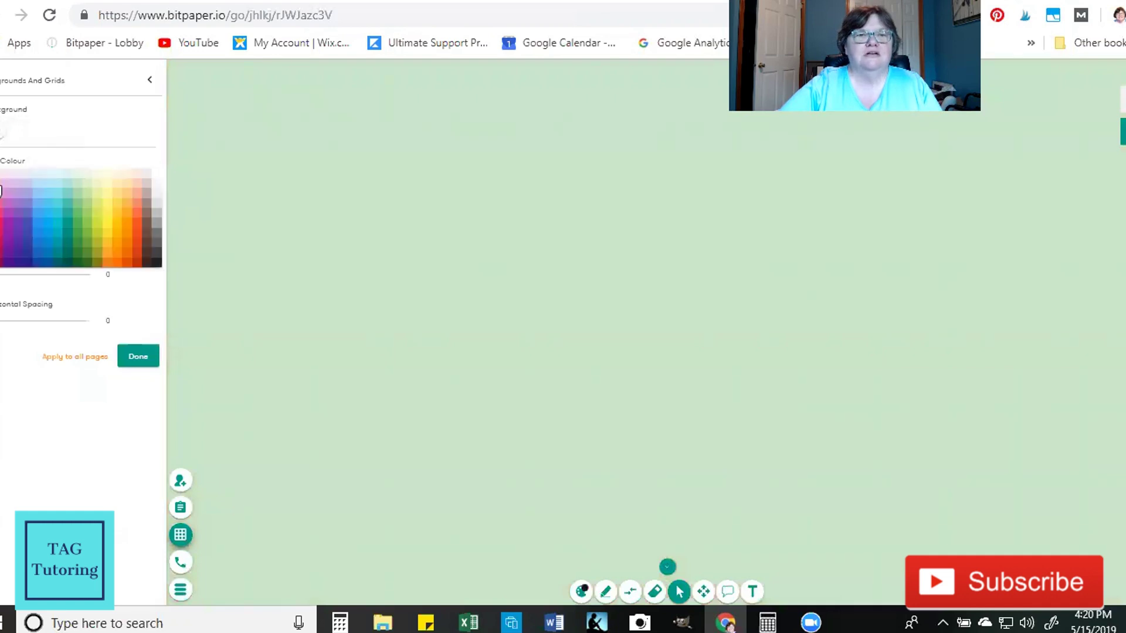
left_click(67, 211)
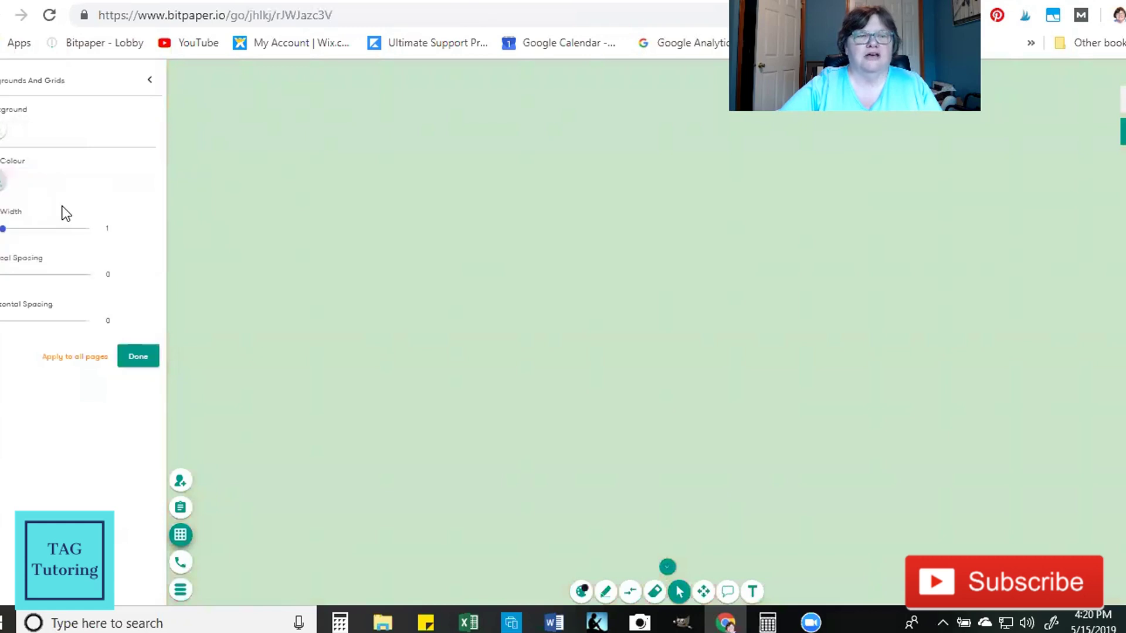
left_click(6, 277)
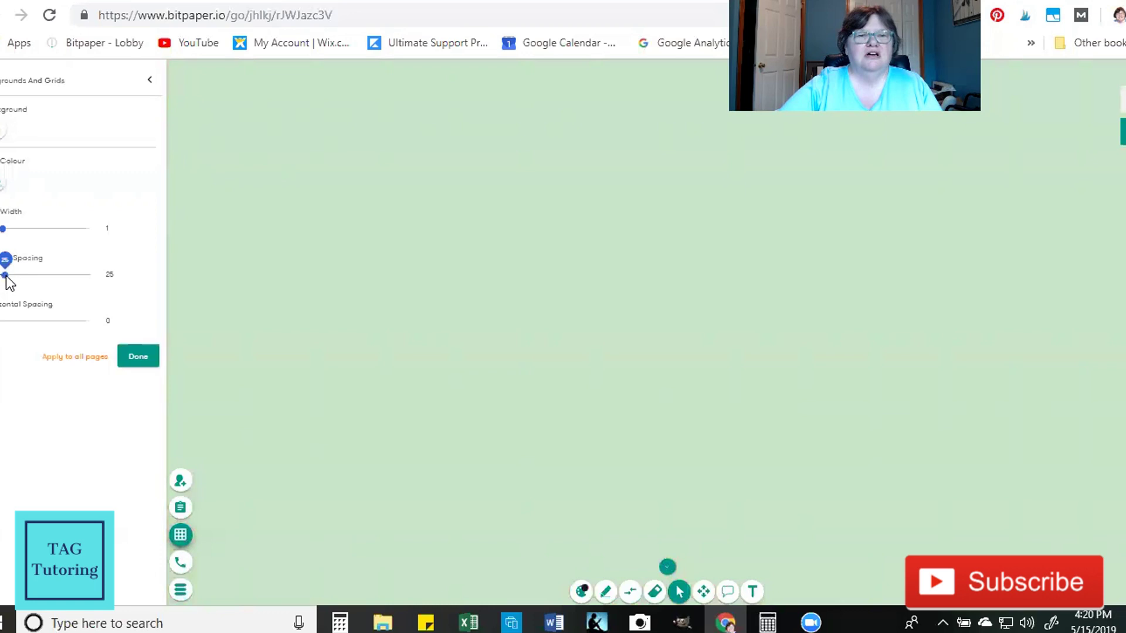
left_click_drag(5, 277, 8, 277)
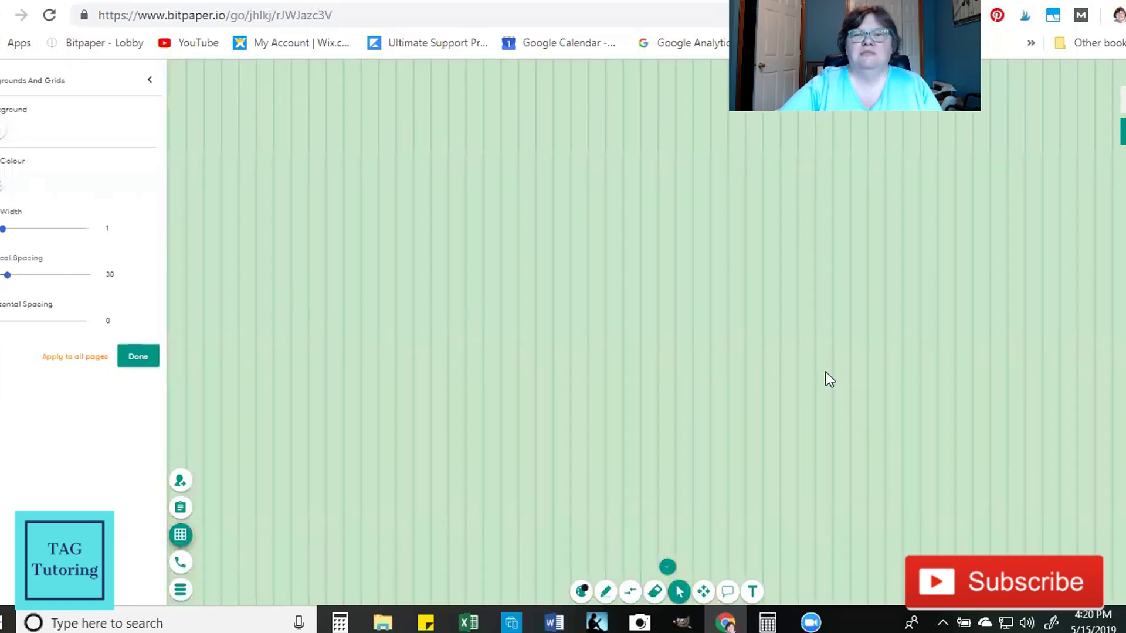
left_click_drag(9, 278, 34, 277)
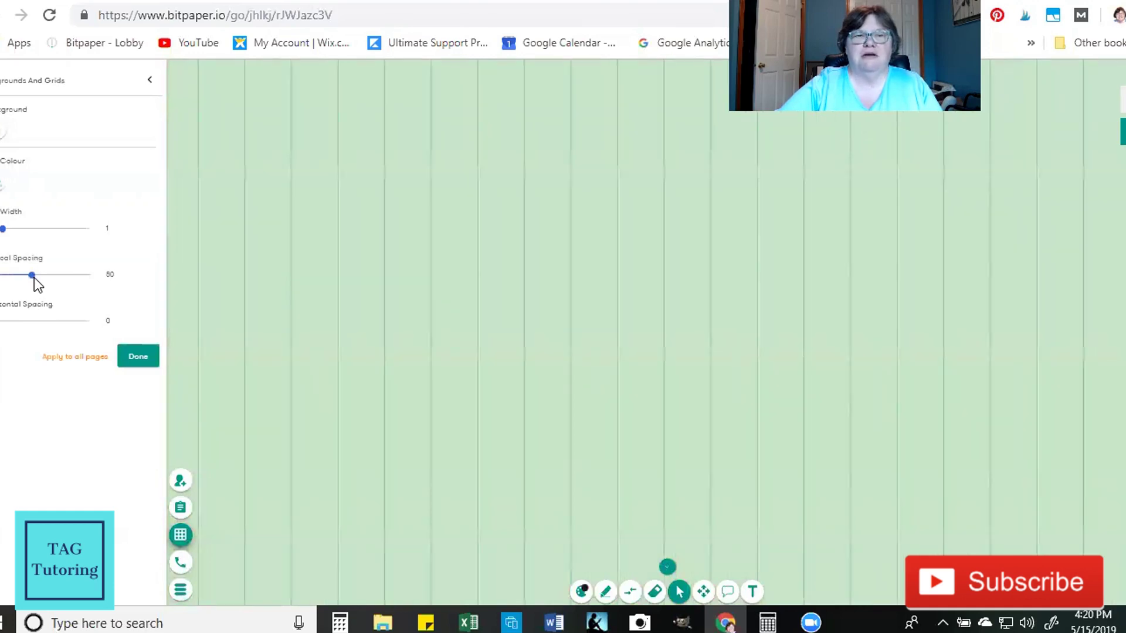
left_click_drag(34, 276, 12, 279)
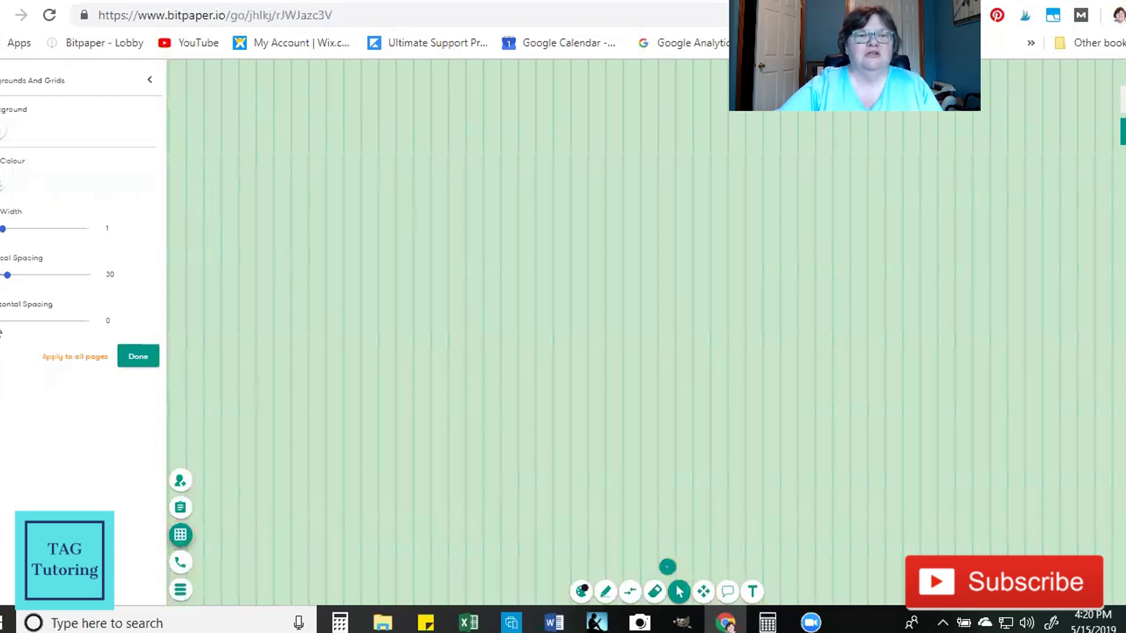
Turn the grid into ruled lines by setting horizontal spacing to 45 and vertical spacing to 0, and close the grid settings.
left_click_drag(1, 329, 29, 328)
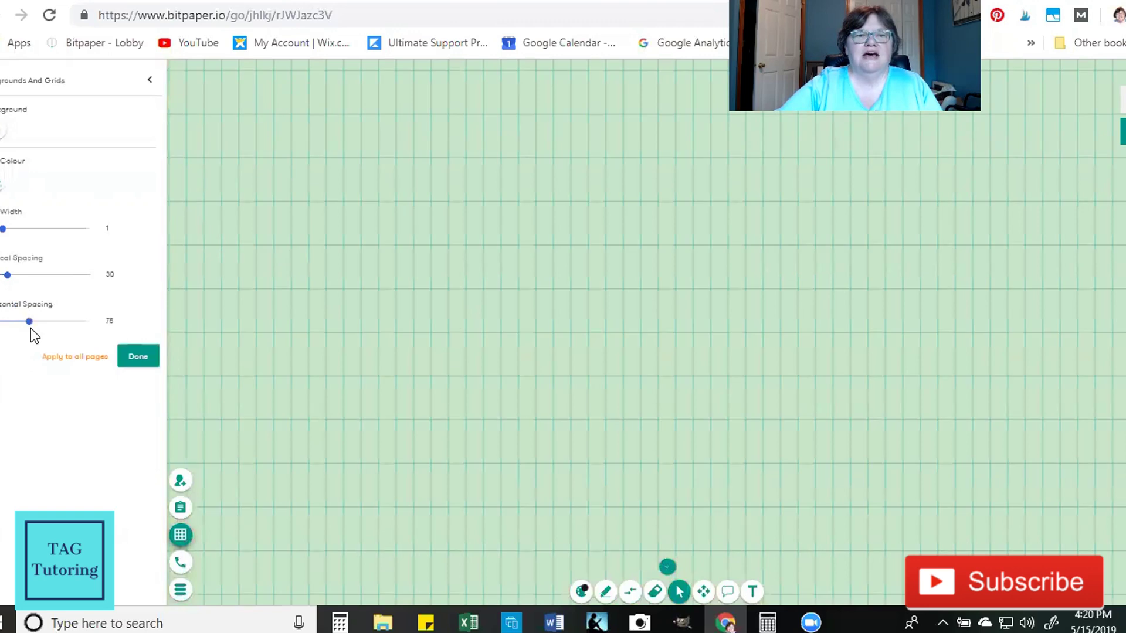
mouse_move(31, 324)
left_mouse_down()
mouse_move(4, 326)
mouse_move(16, 323)
left_mouse_up()
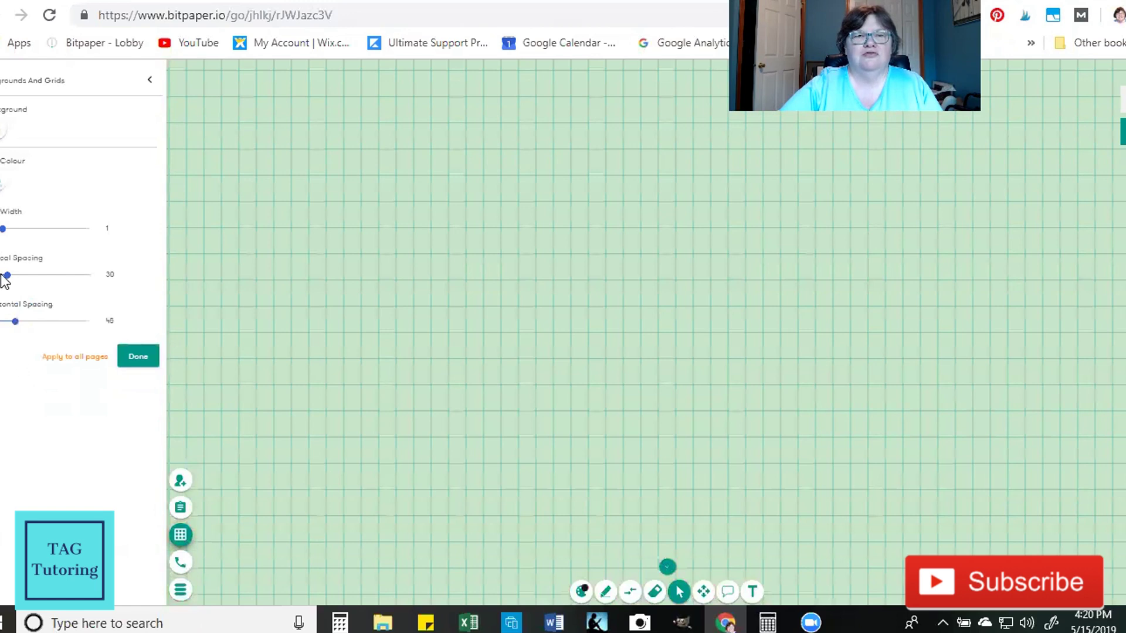
left_click_drag(6, 277, 1, 275)
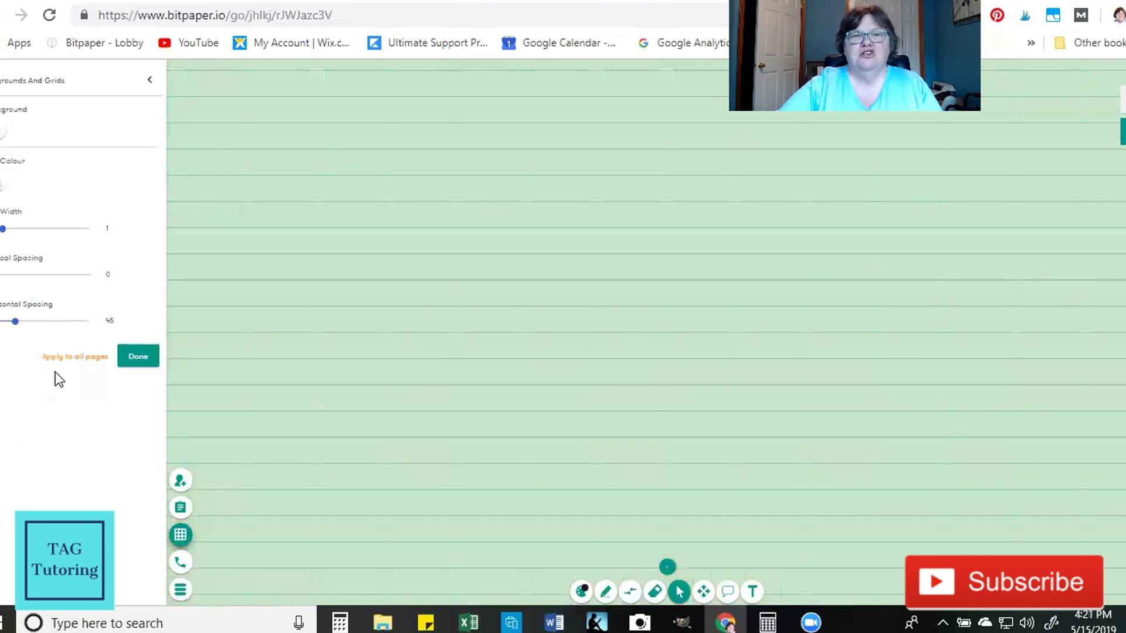
left_click(151, 82)
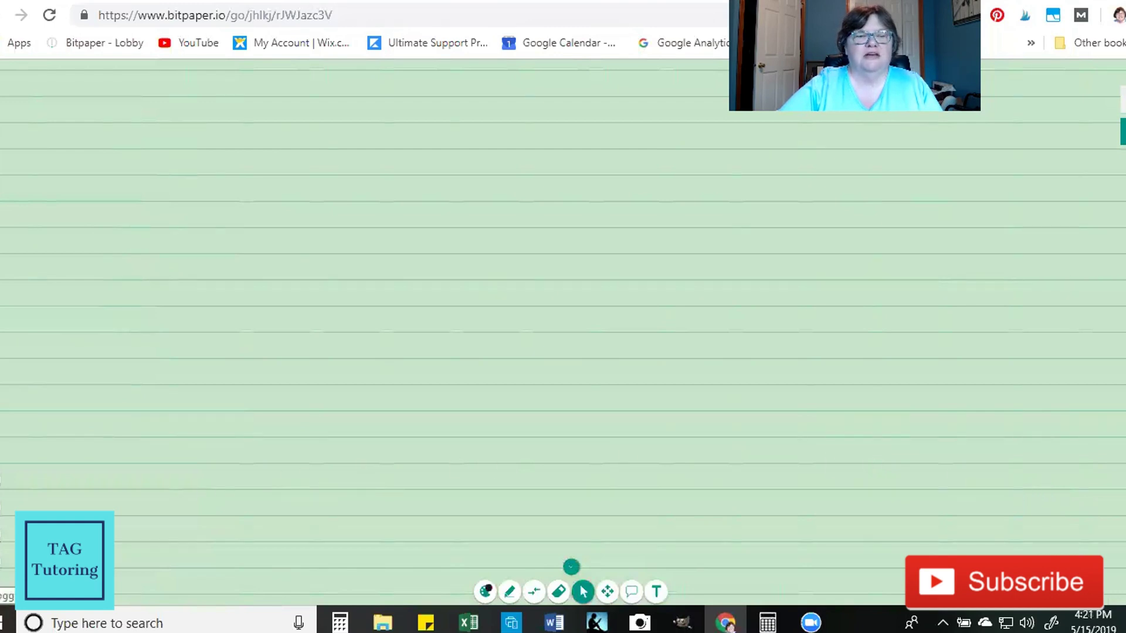
Review the keyboard shortcuts map from the main menu, and close both the map and the menu.
mouse_move(5, 580)
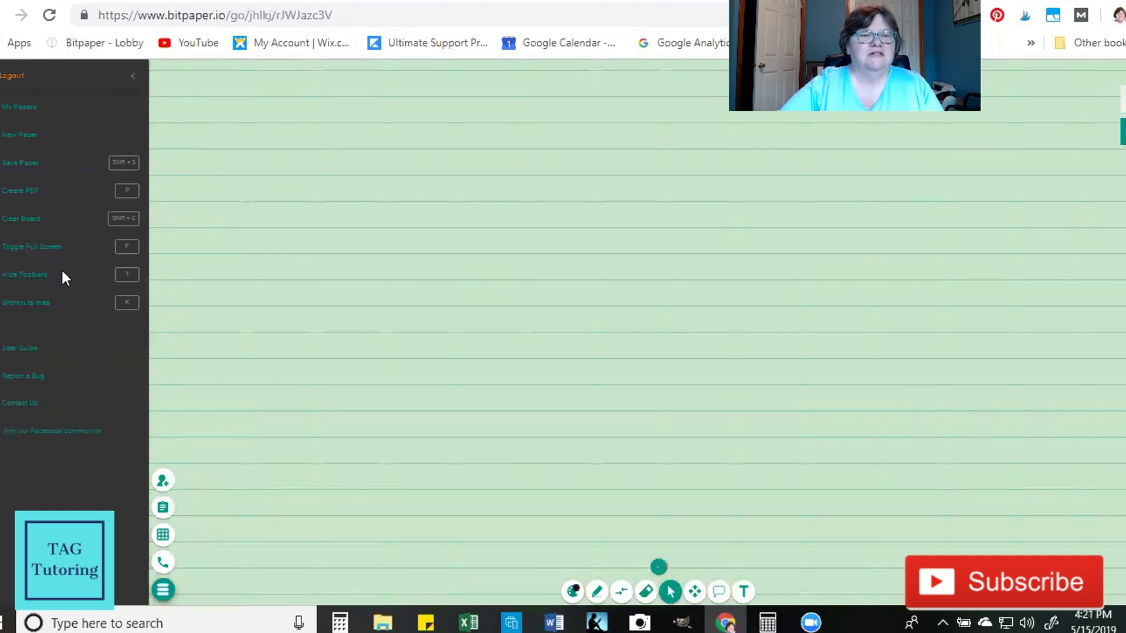
left_click(27, 304)
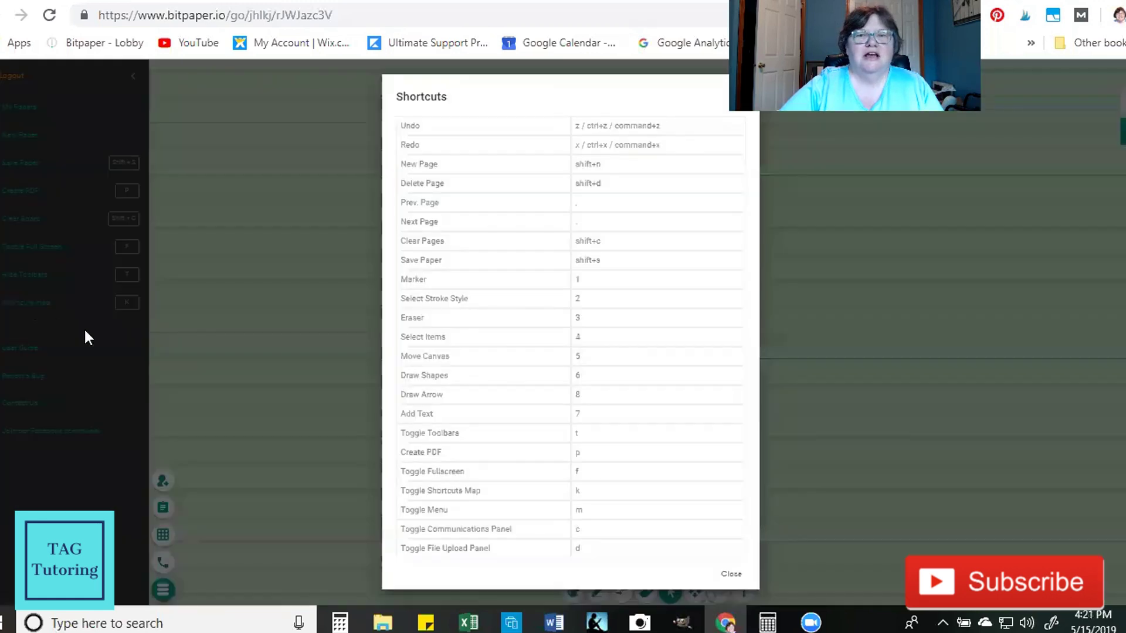
left_click(75, 234)
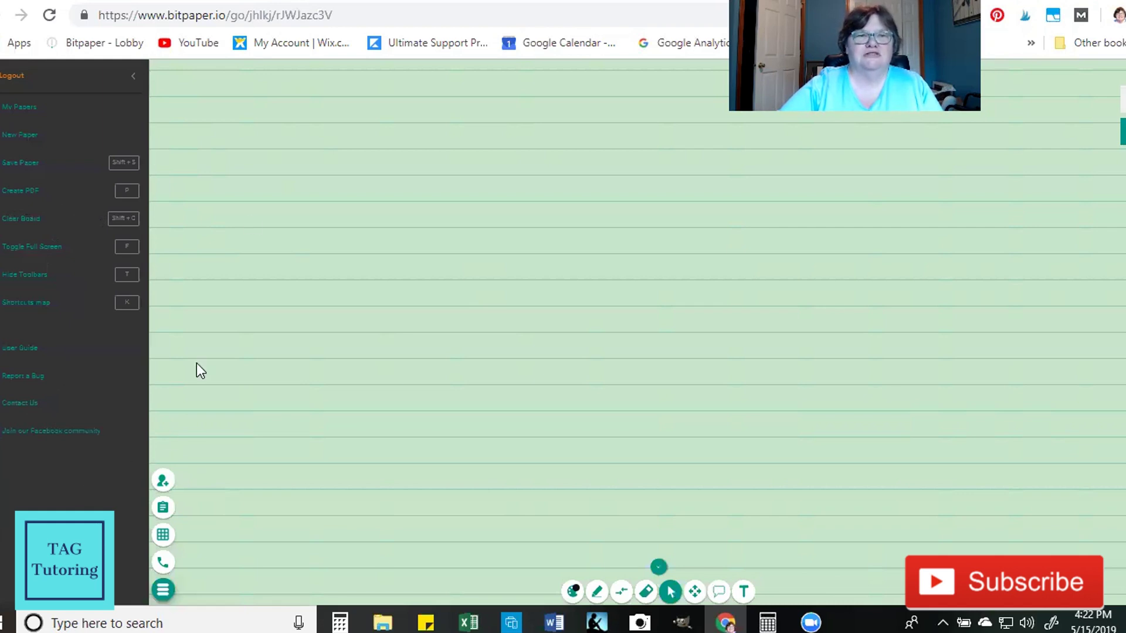
left_click(134, 82)
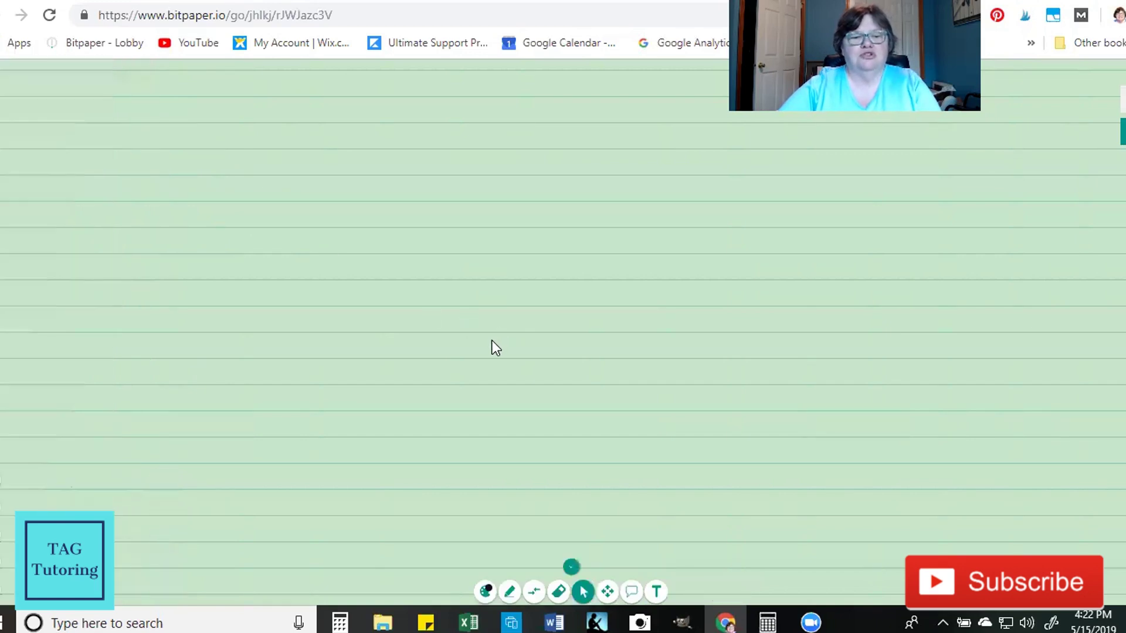
Save the paper without tags and export all its pages to a PDF named My-Notes.
key("ctrl+s")
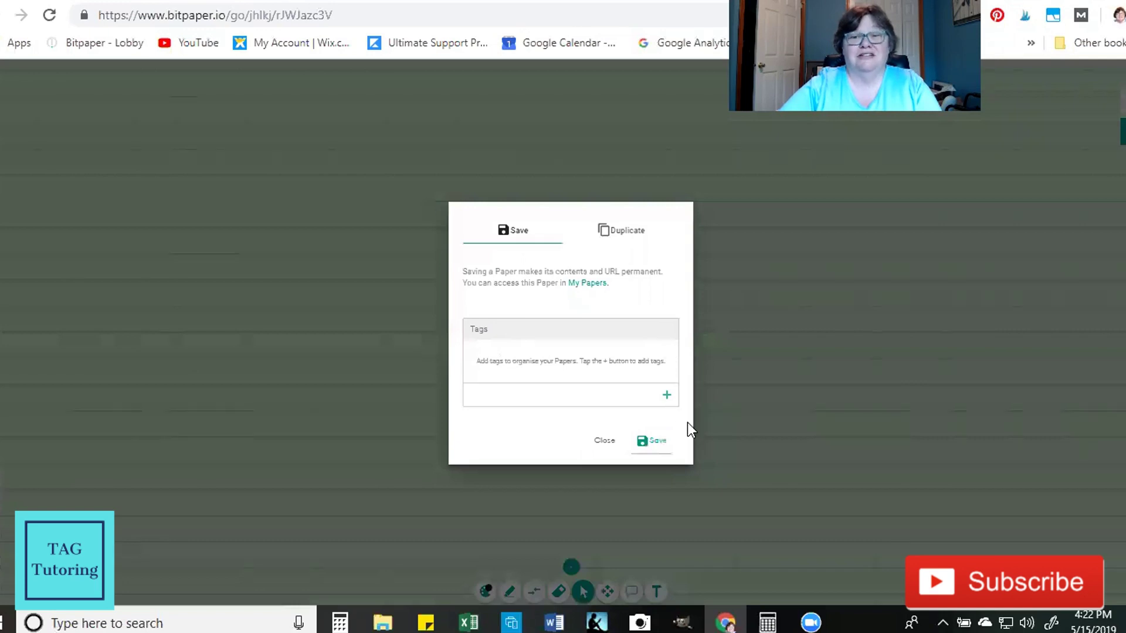
left_click(661, 450)
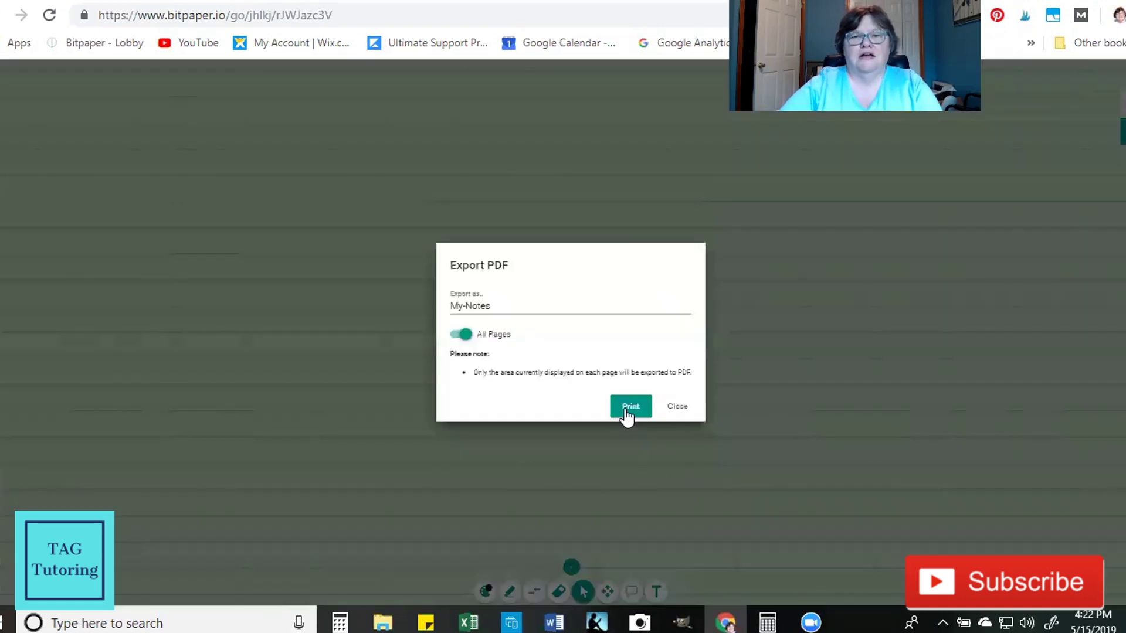
left_click(626, 409)
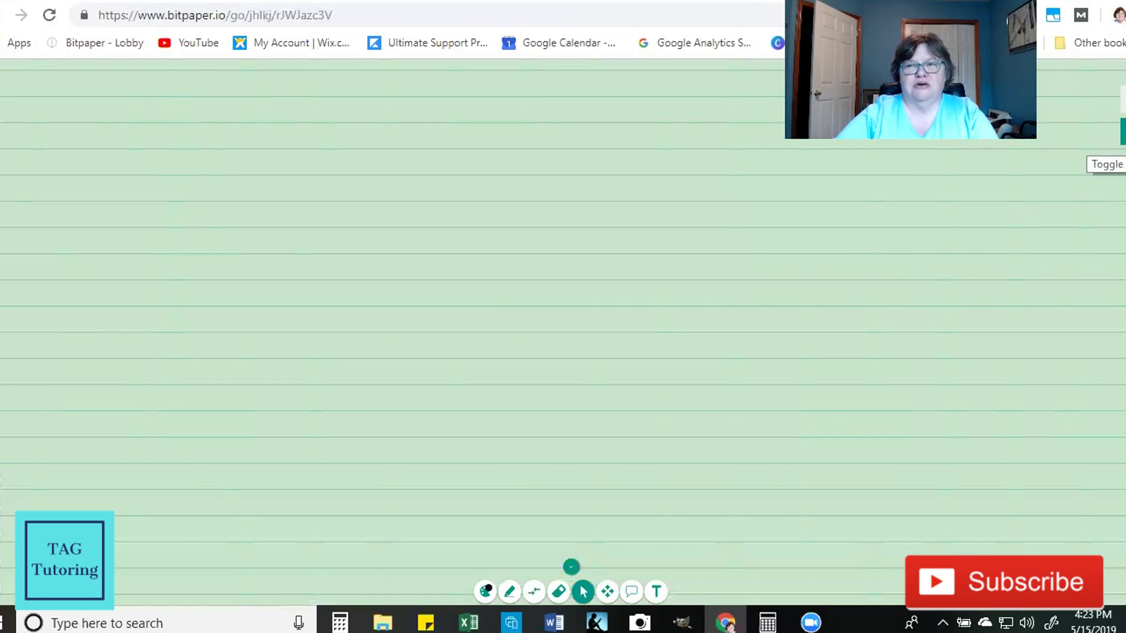
Delete the green ruled page from the paper and confirm the deletion.
left_click(1122, 131)
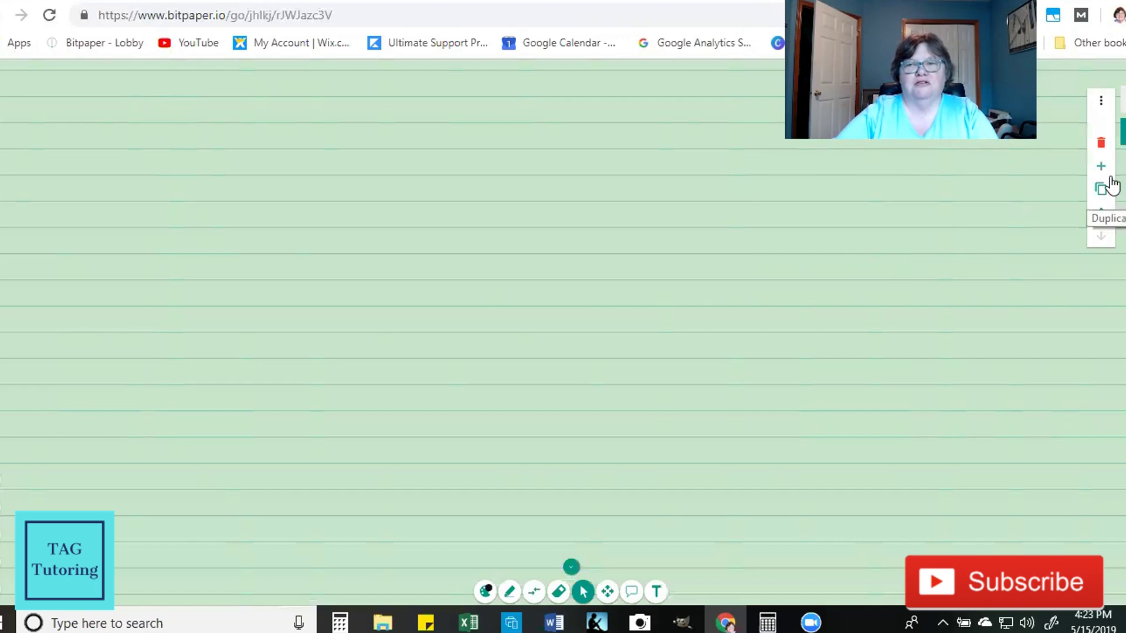
left_click(1101, 143)
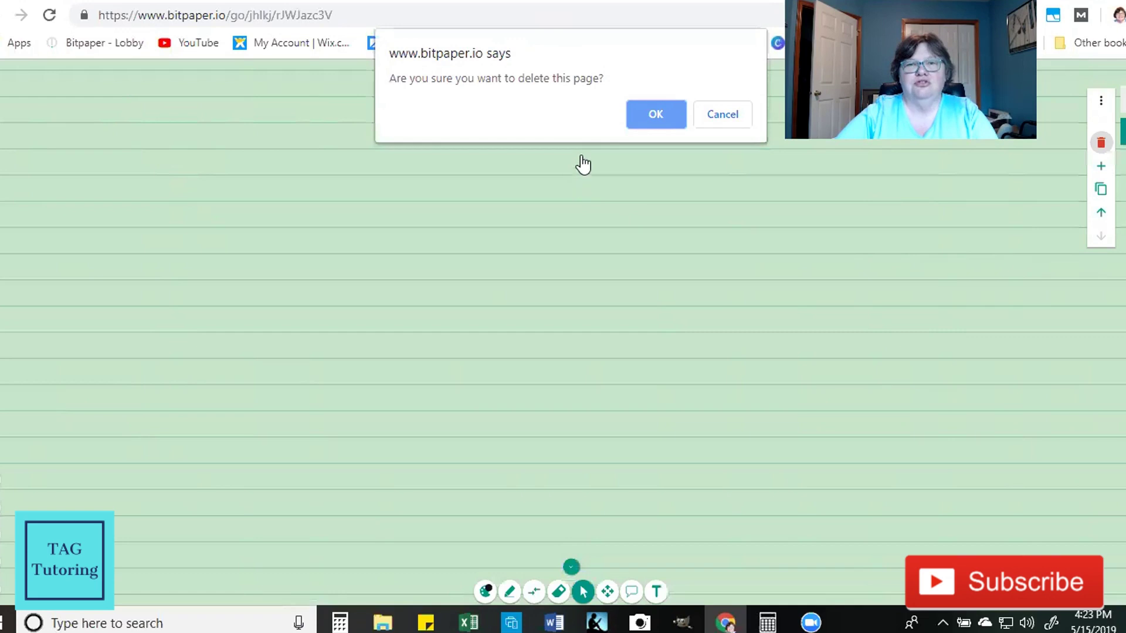
left_click(654, 115)
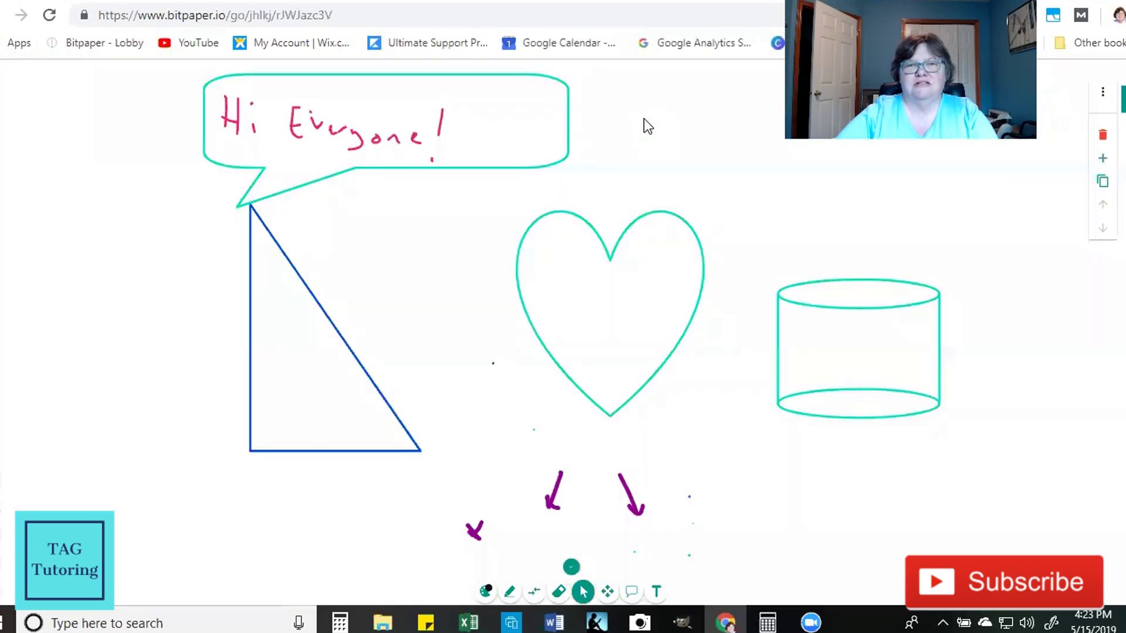